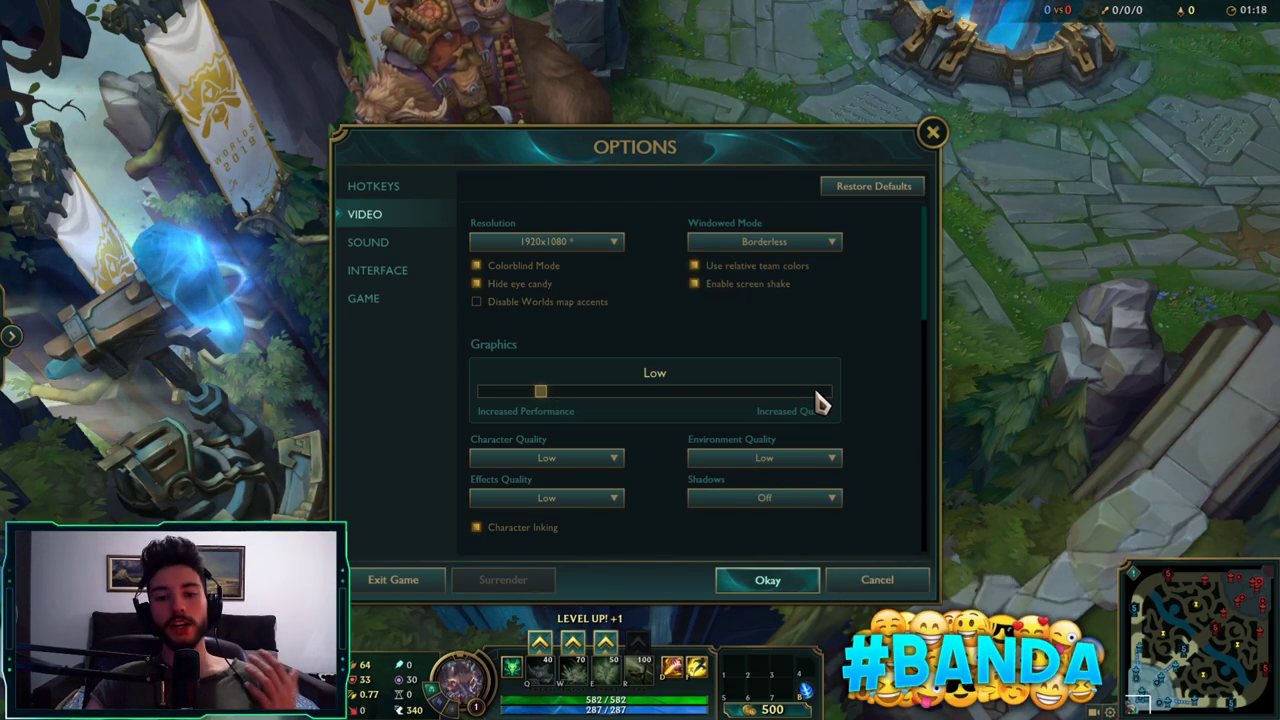
- Set the frame rate cap to Uncapped and turn off anti-aliasing in the game's video options, then review the color sliders
scroll(697, 340, "down", 3)
scroll(697, 340, "up", 3)
scroll(600, 343, "down", 5)
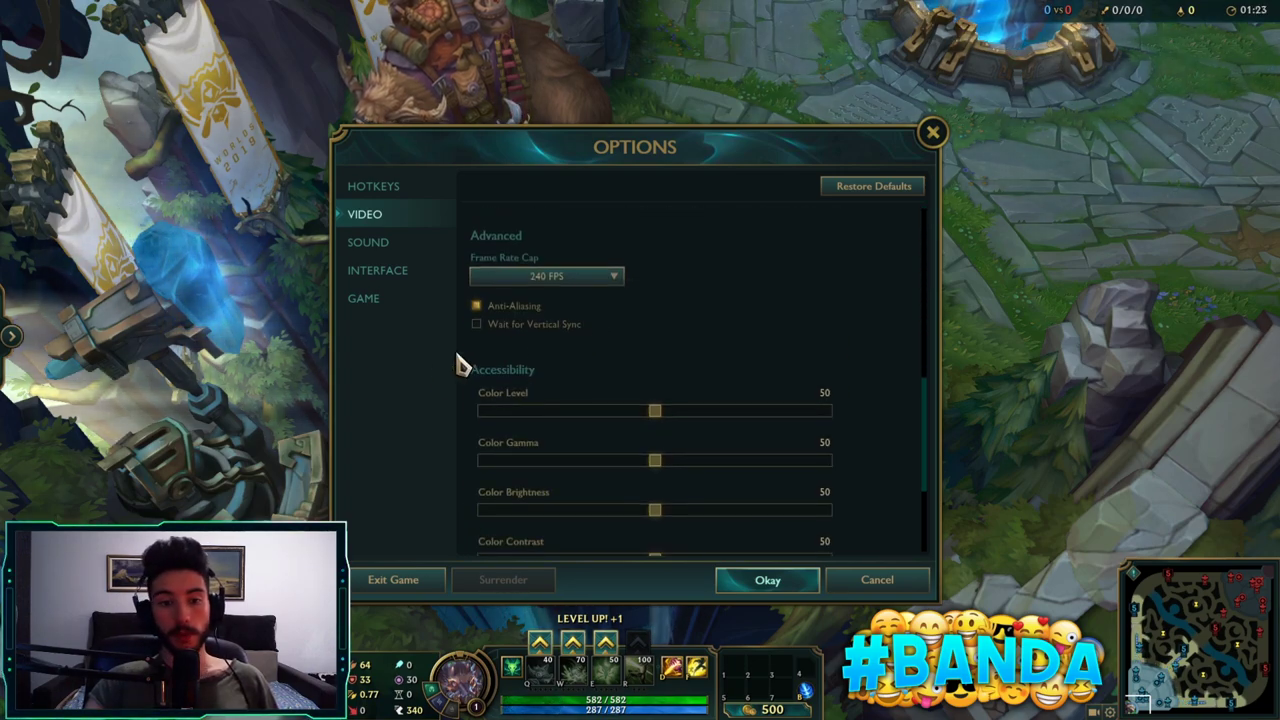
left_click(553, 278)
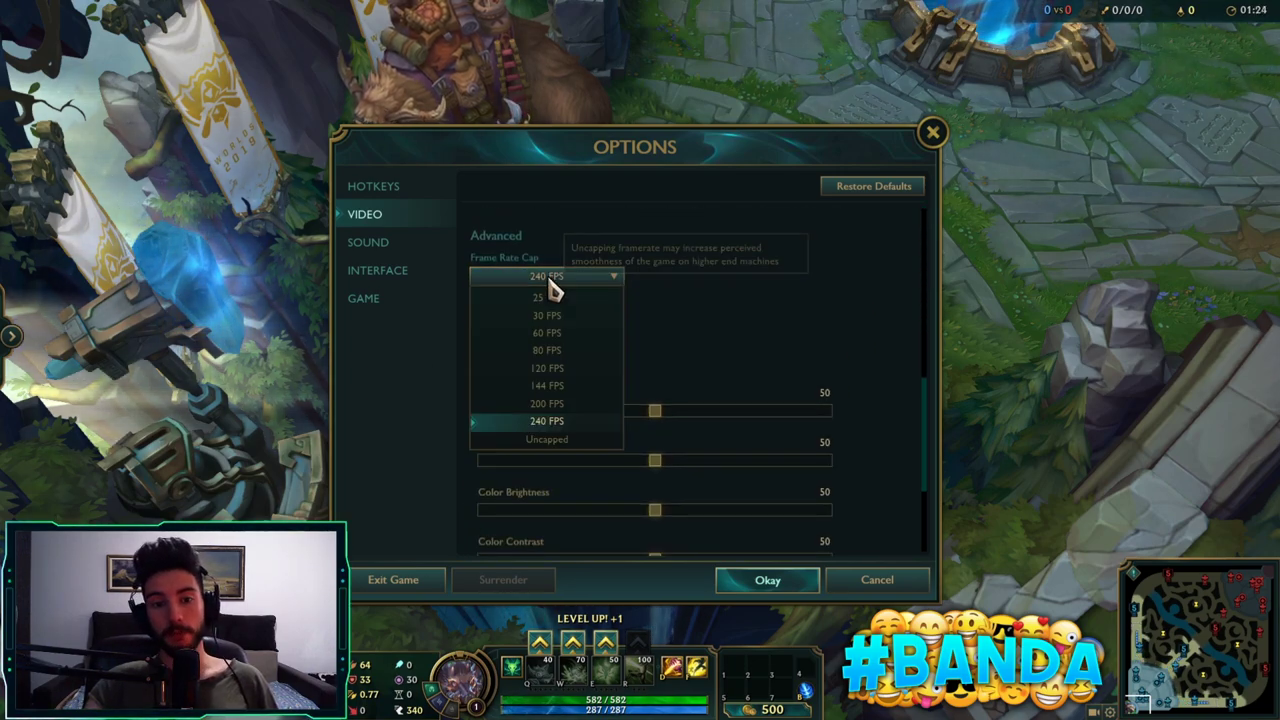
left_click(552, 444)
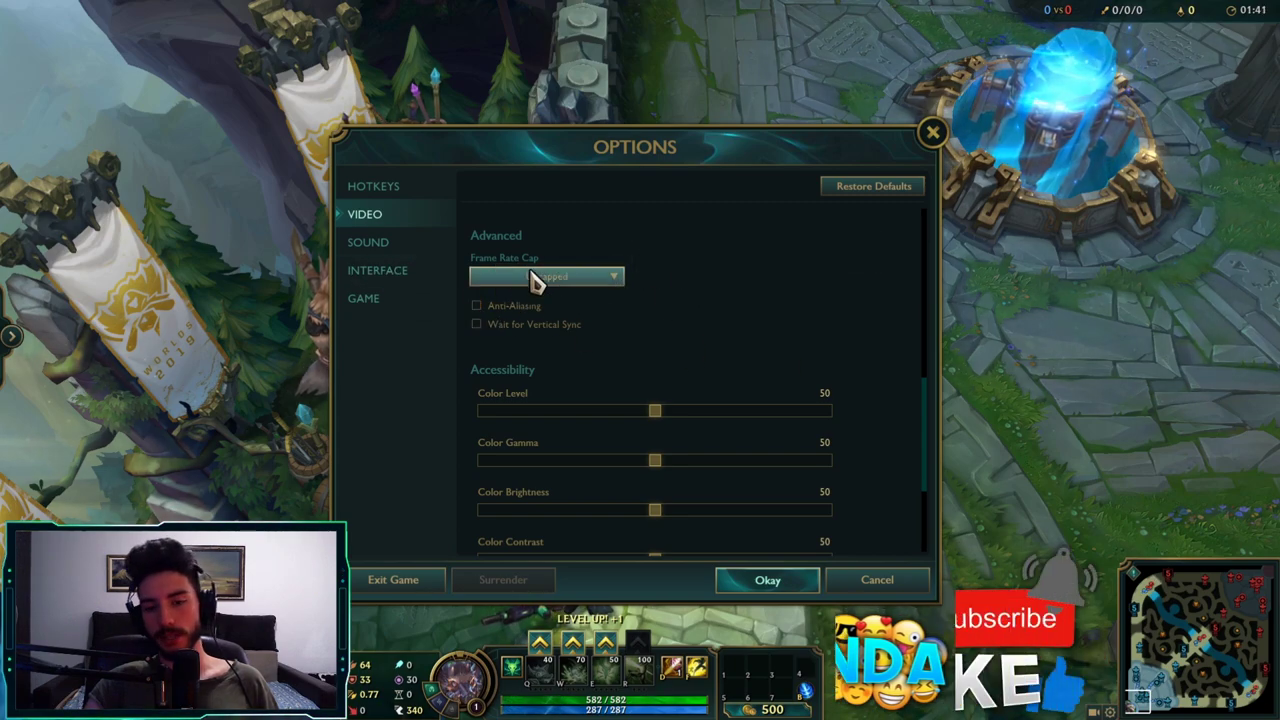
scroll(774, 437, "down", 3)
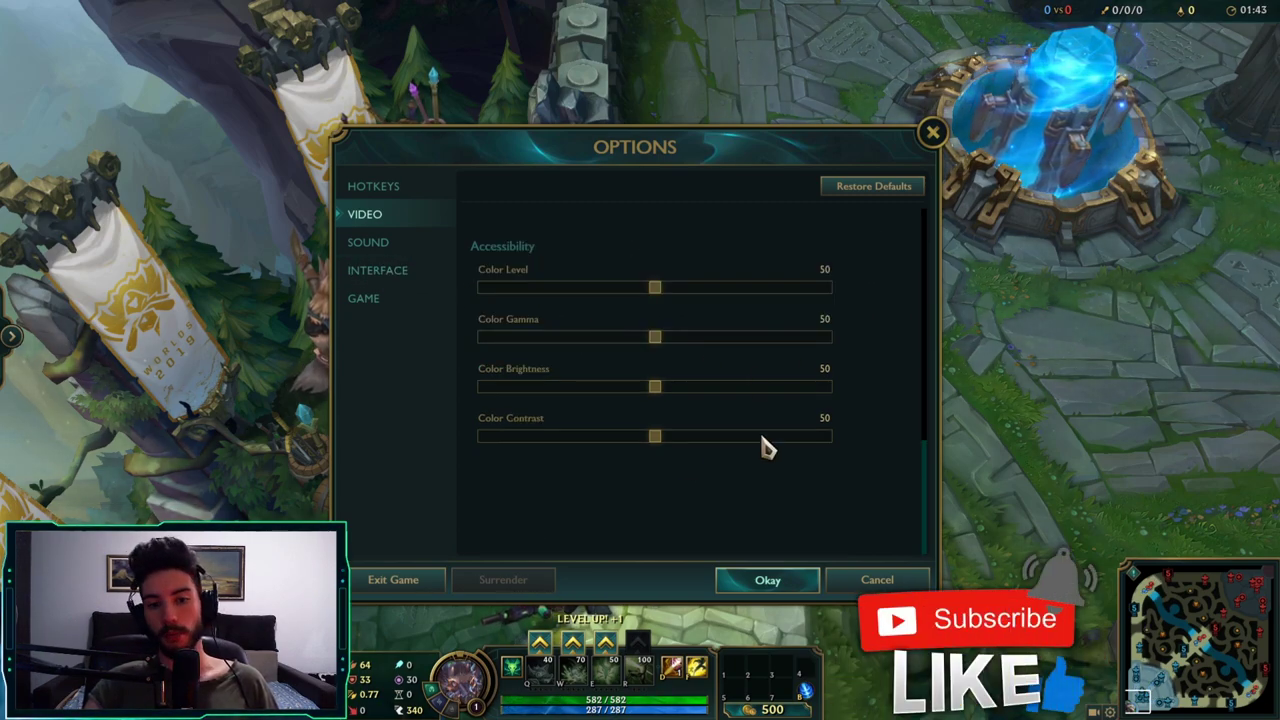
scroll(774, 437, "up", 8)
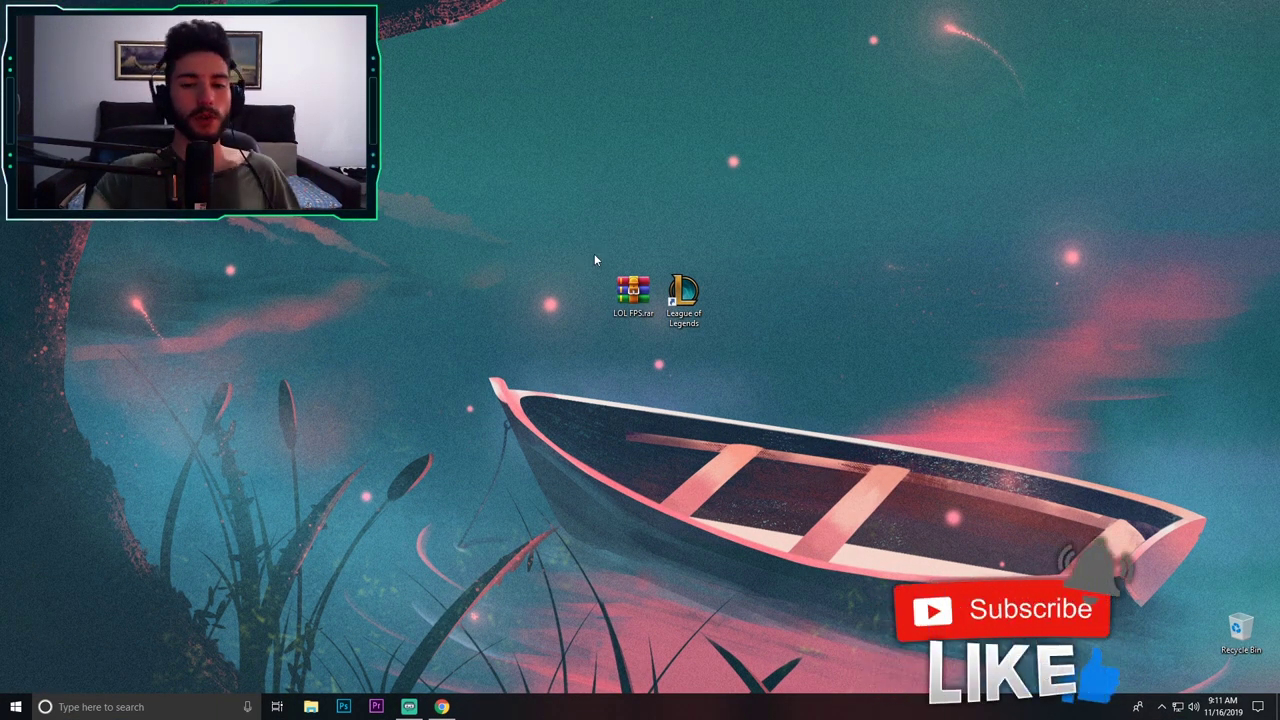
- Extract LOL FPS.rar onto the desktop and view the contents of the extracted LOL FPS folder
right_click(635, 297)
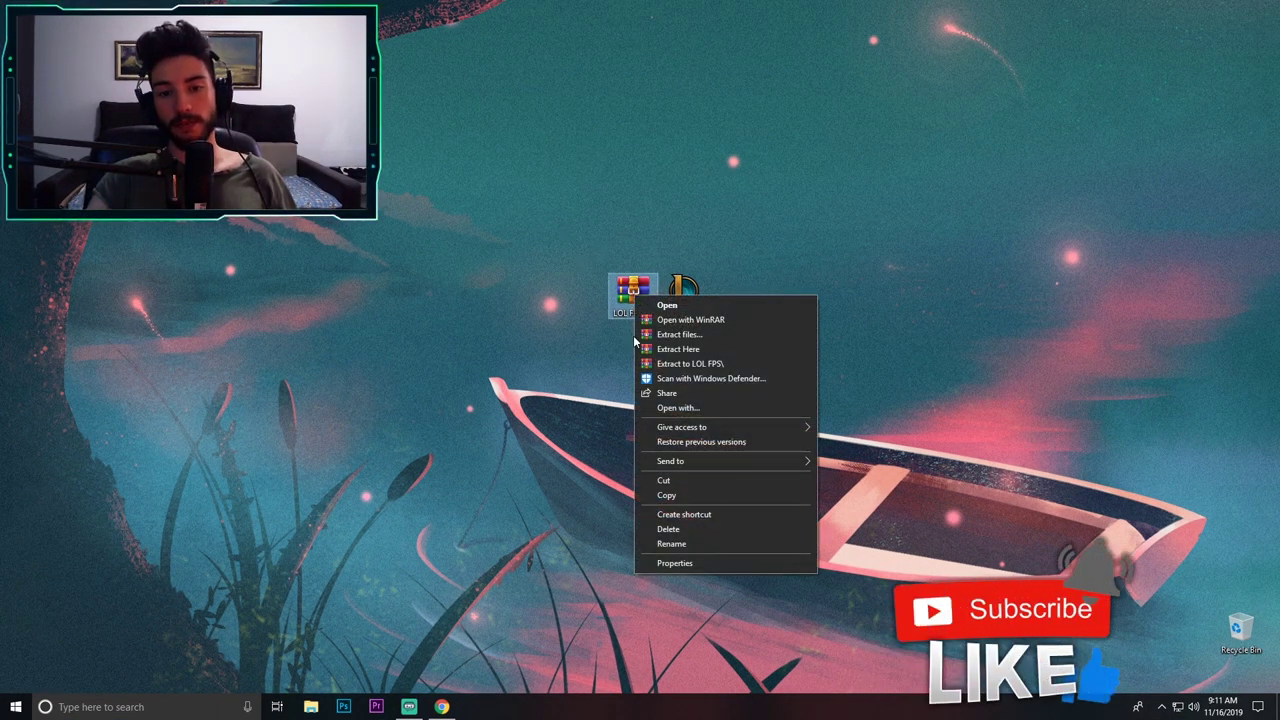
left_click(676, 349)
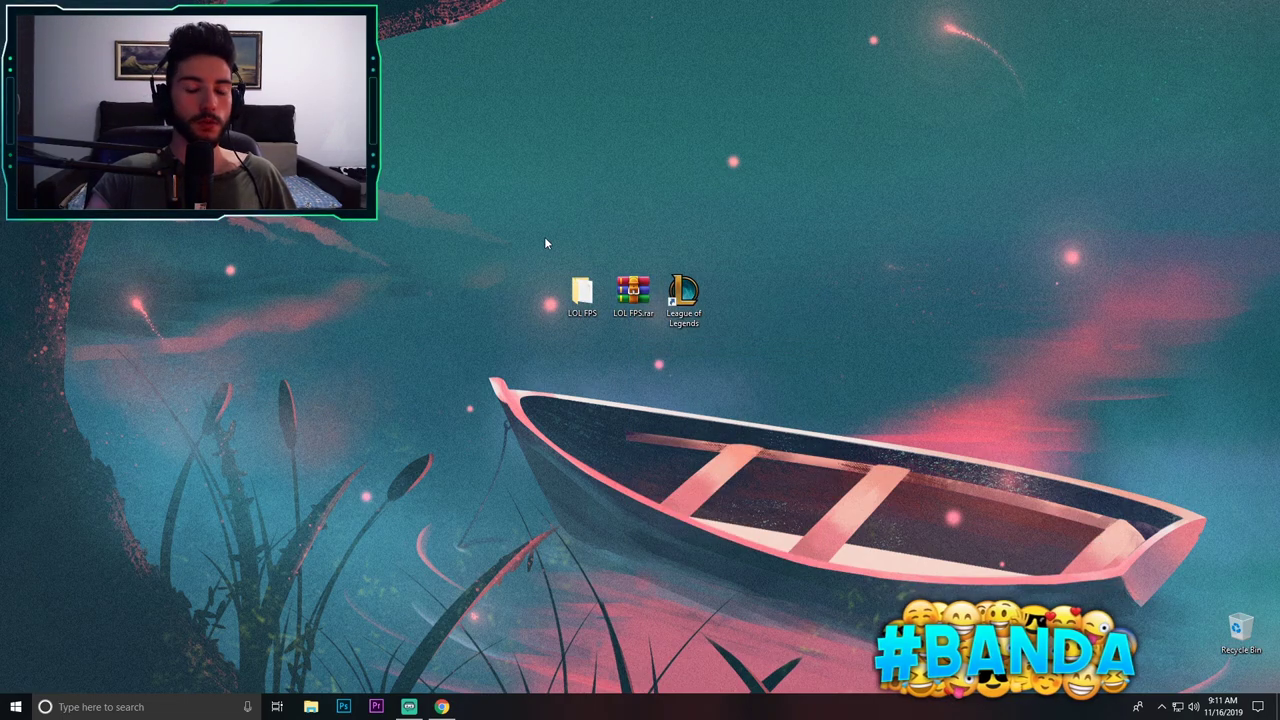
double_click(578, 295)
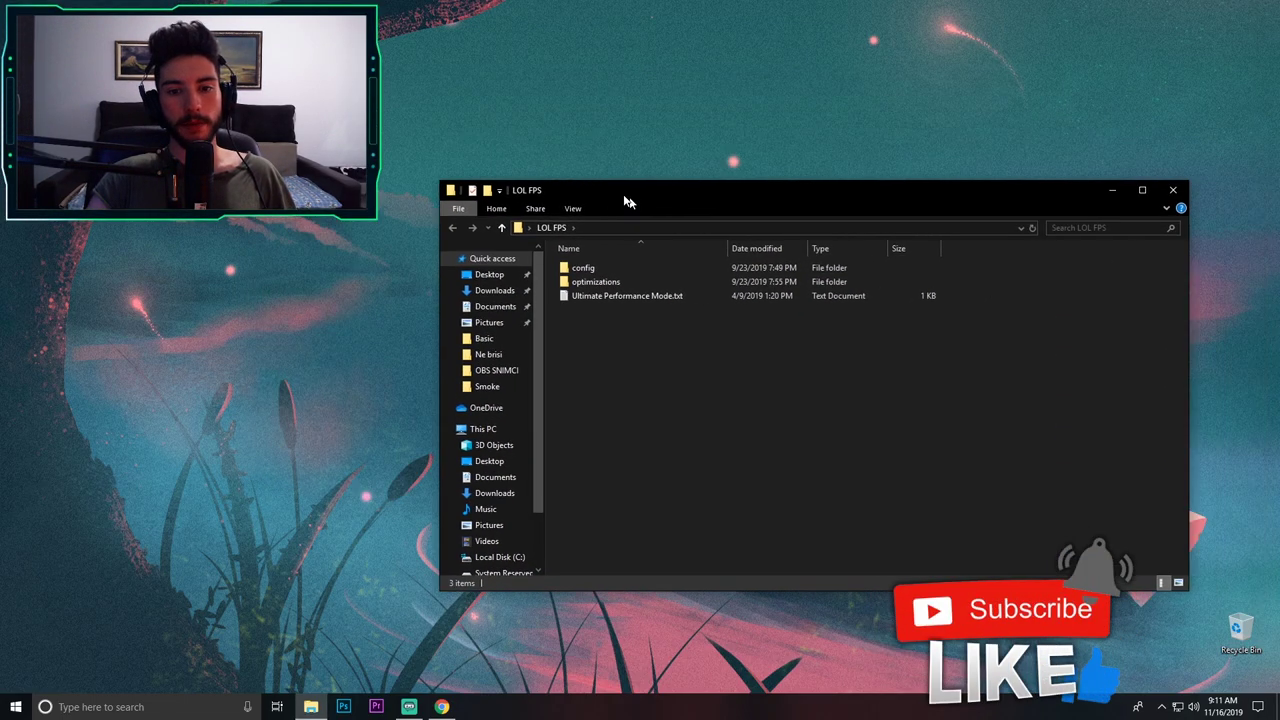
left_click_drag(625, 196, 585, 165)
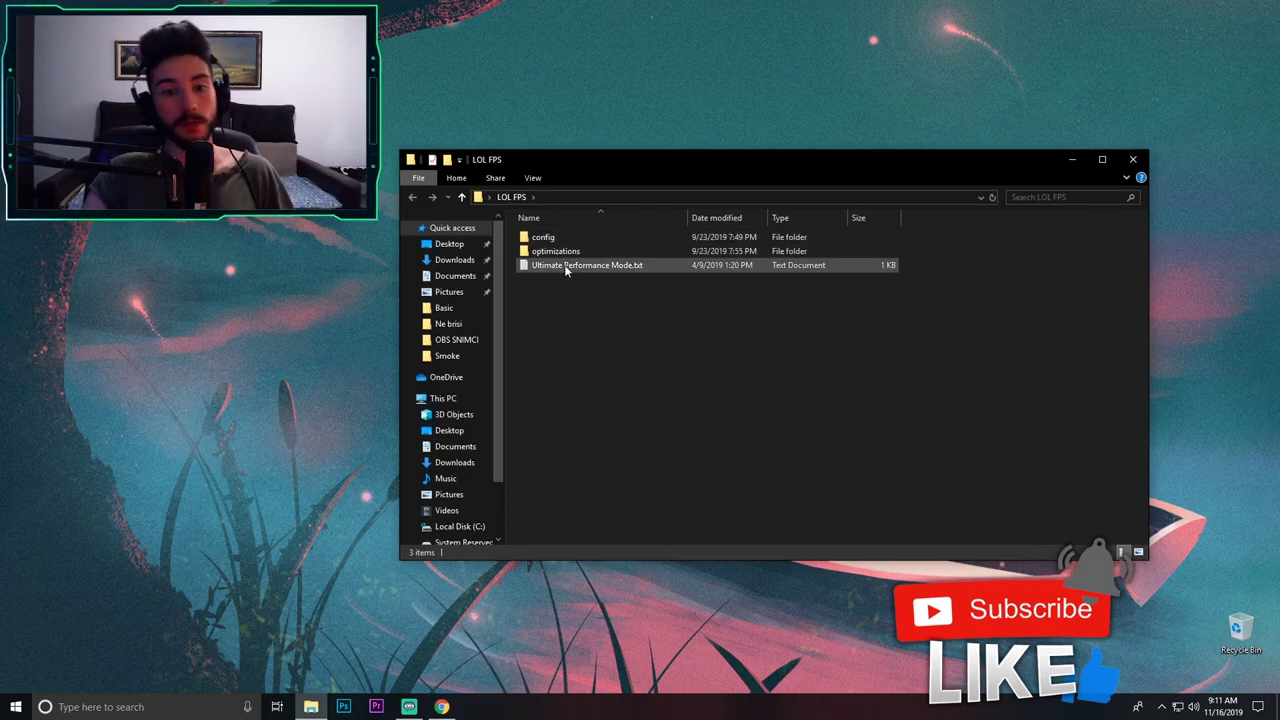
left_click(1073, 160)
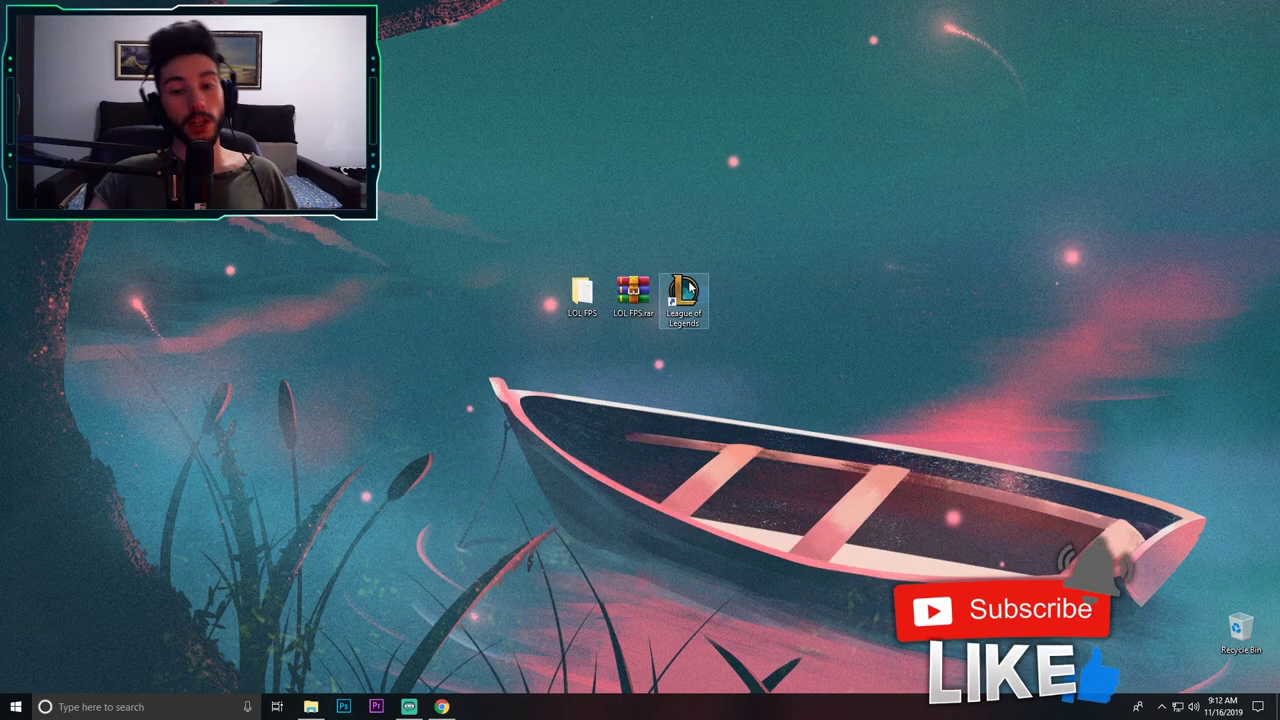
- Open the League of Legends shortcut's file location and go to the Game folder inside RiotGames on Local Disk (G:)
right_click(684, 292)
left_click(692, 300)
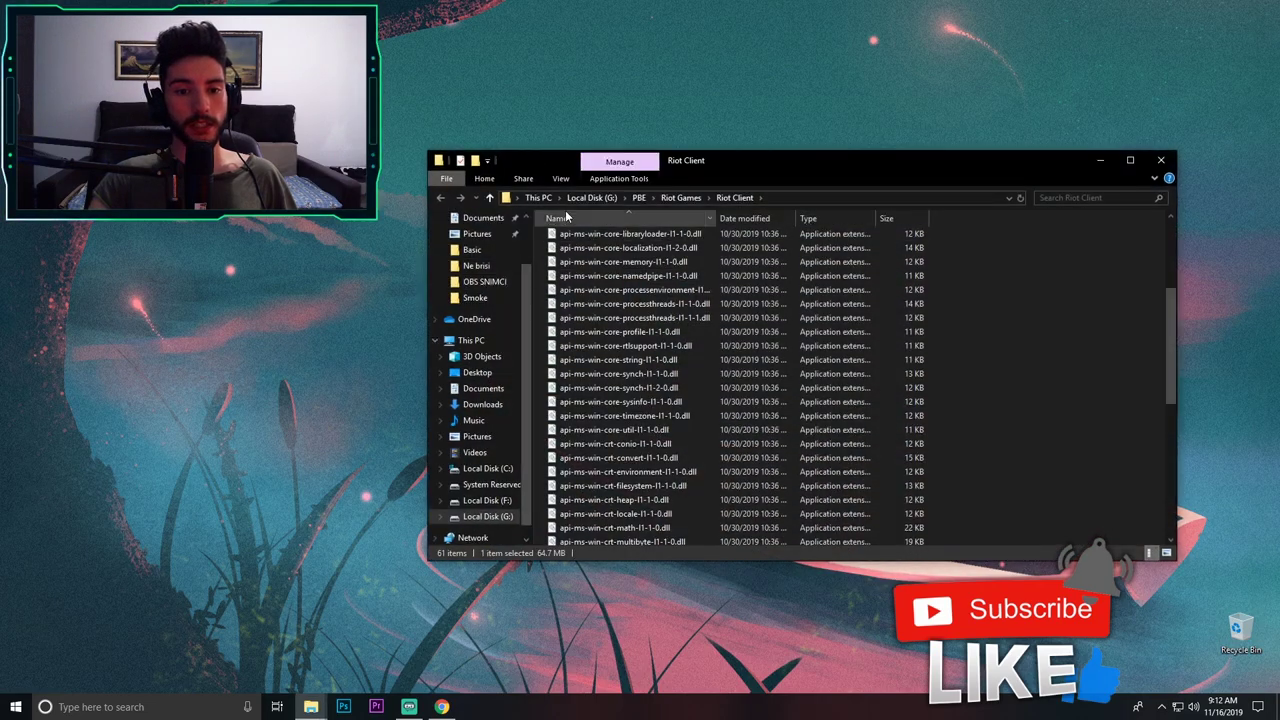
left_click(590, 198)
double_click(577, 325)
scroll(637, 354, "down", 10)
scroll(637, 353, "down", 2)
scroll(637, 353, "up", 15)
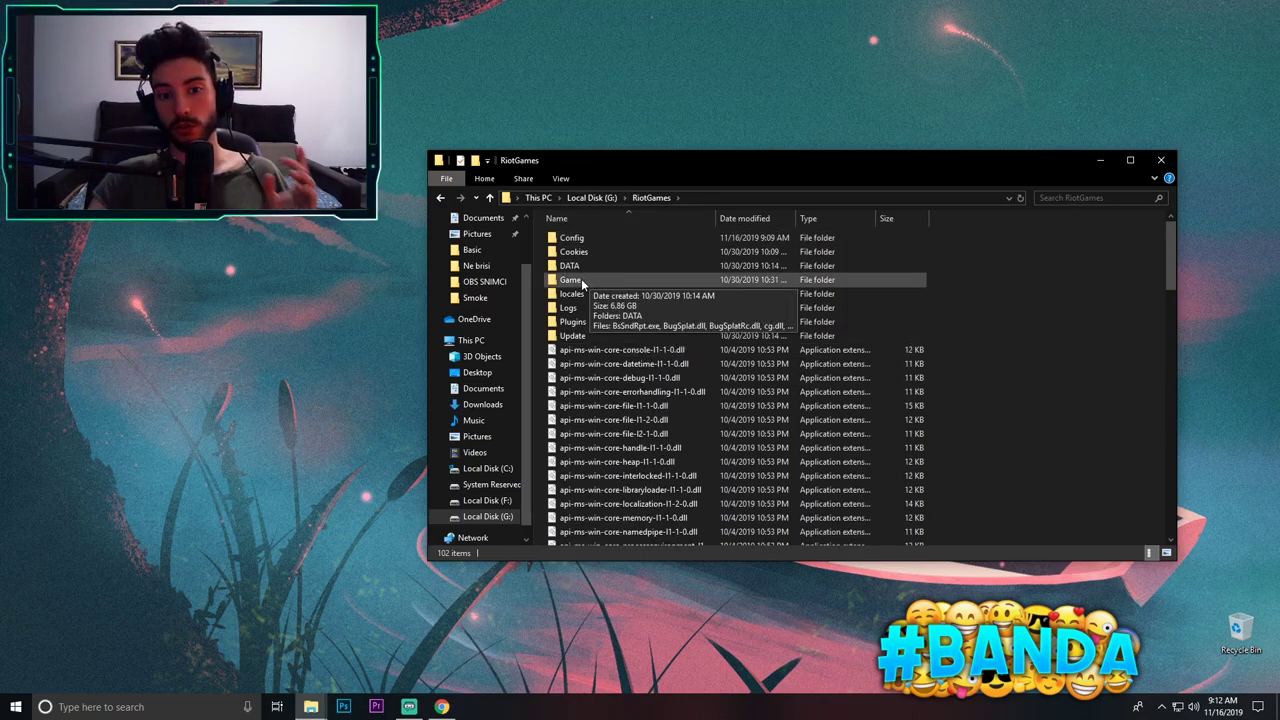
double_click(570, 280)
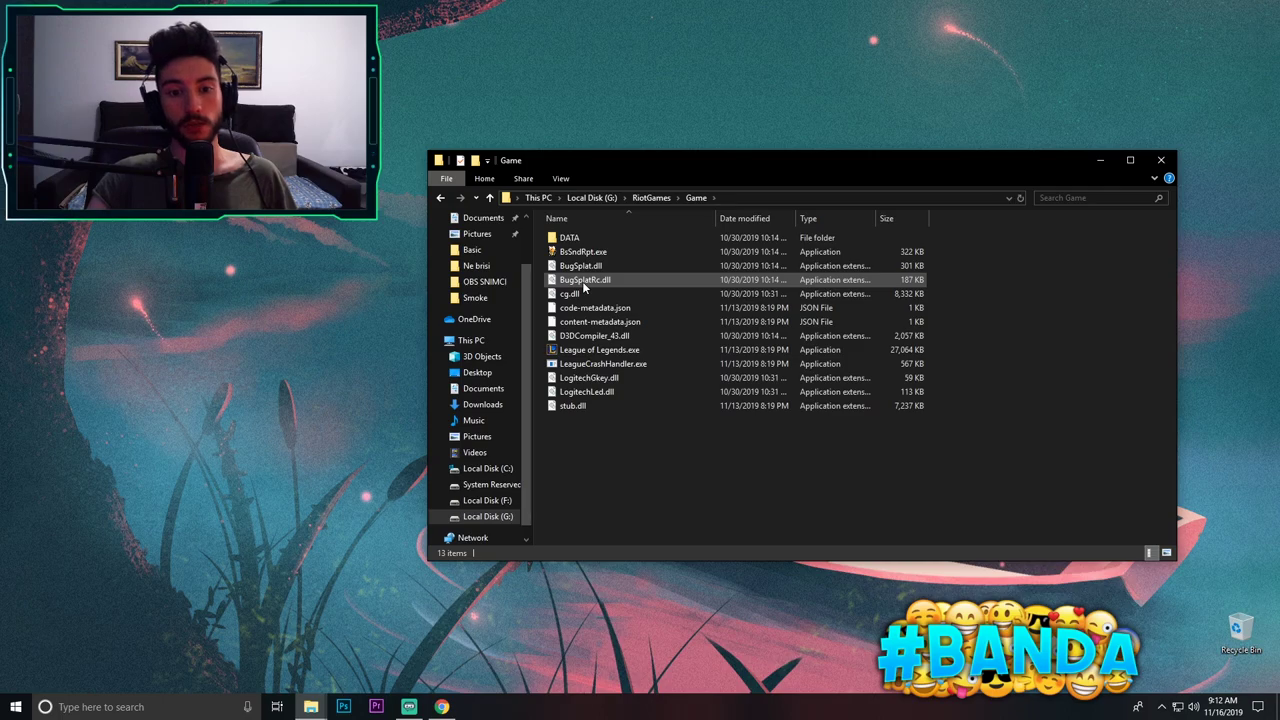
- Disable fullscreen optimizations in the compatibility properties of League of Legends.exe and open its high DPI settings
right_click(612, 352)
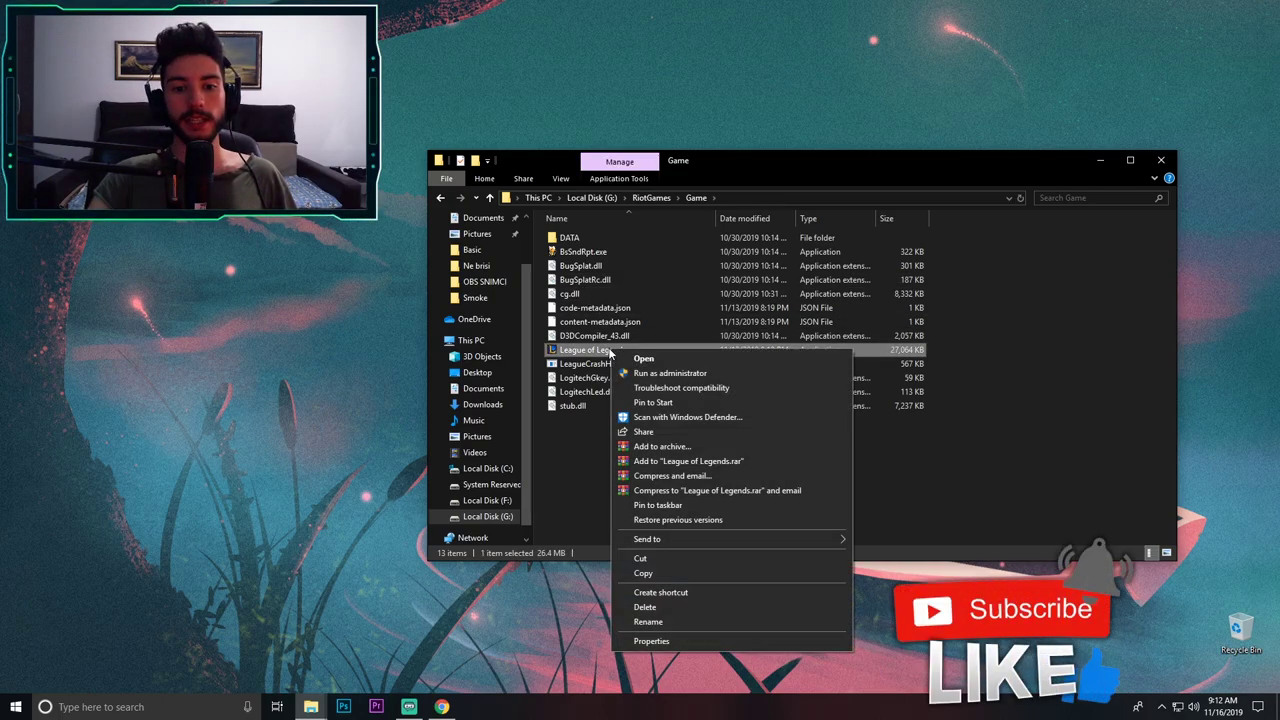
left_click(660, 642)
left_click_drag(731, 348, 738, 178)
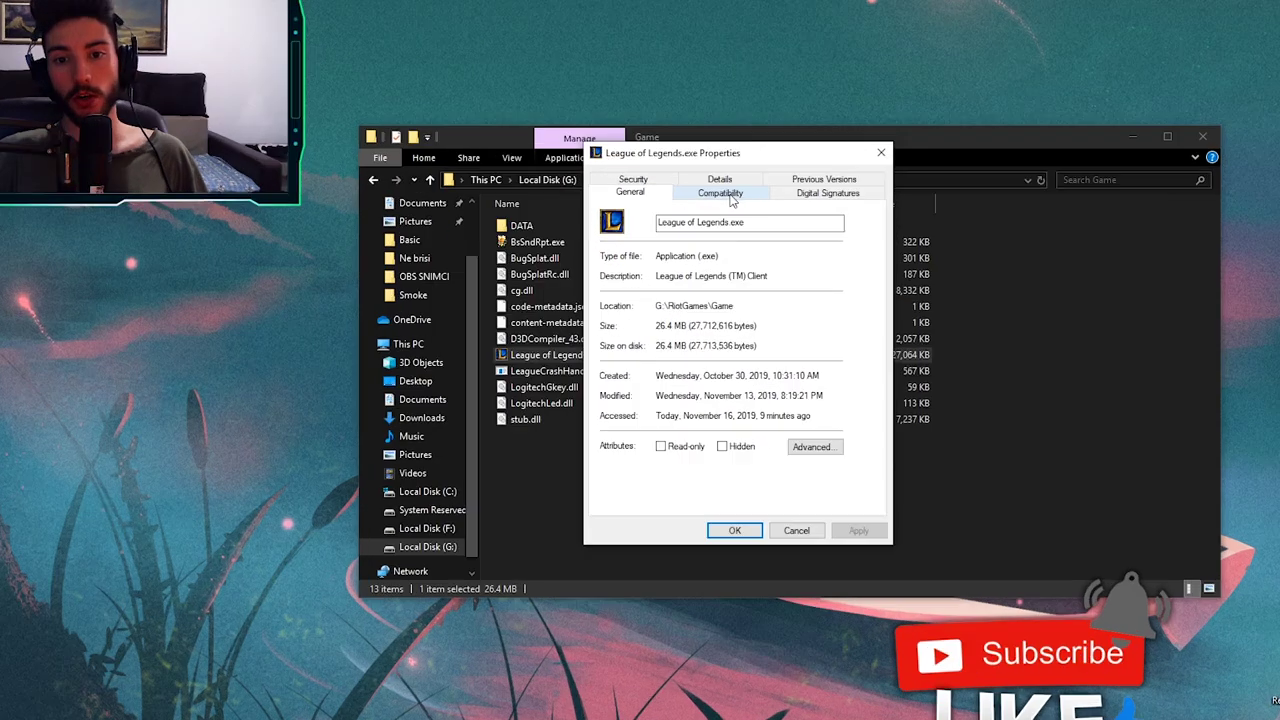
left_click(752, 214)
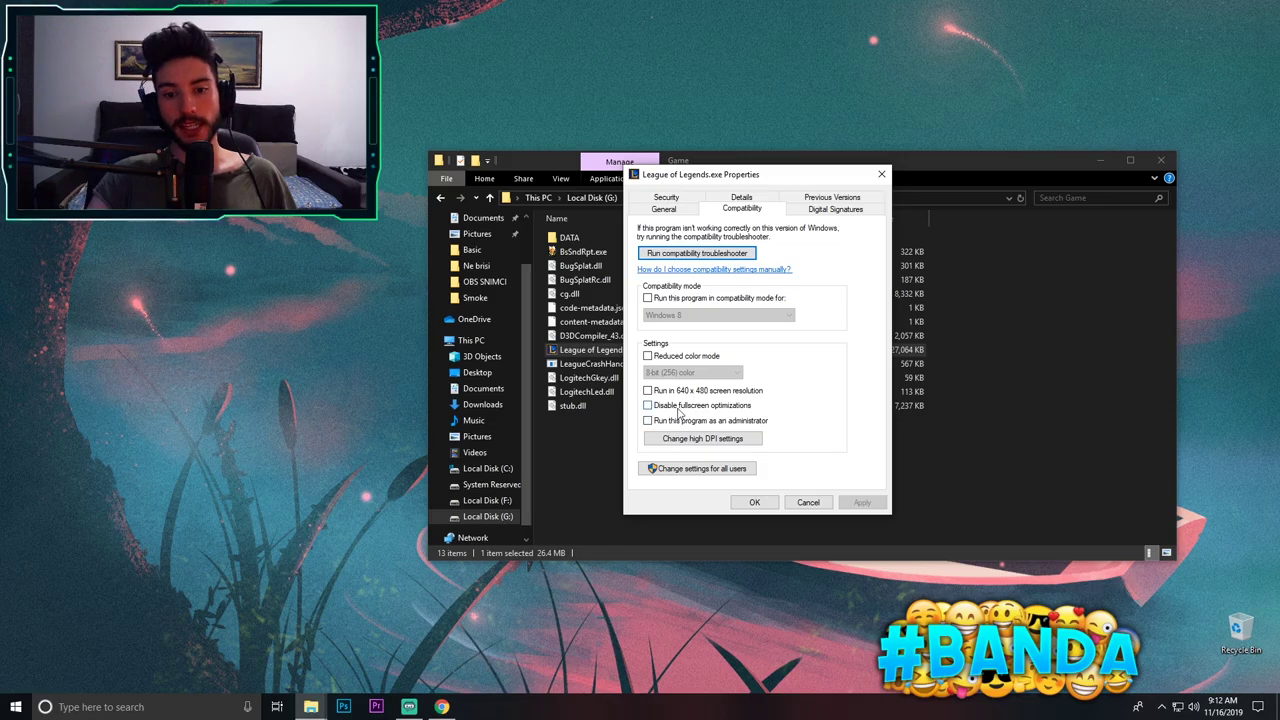
left_click(648, 405)
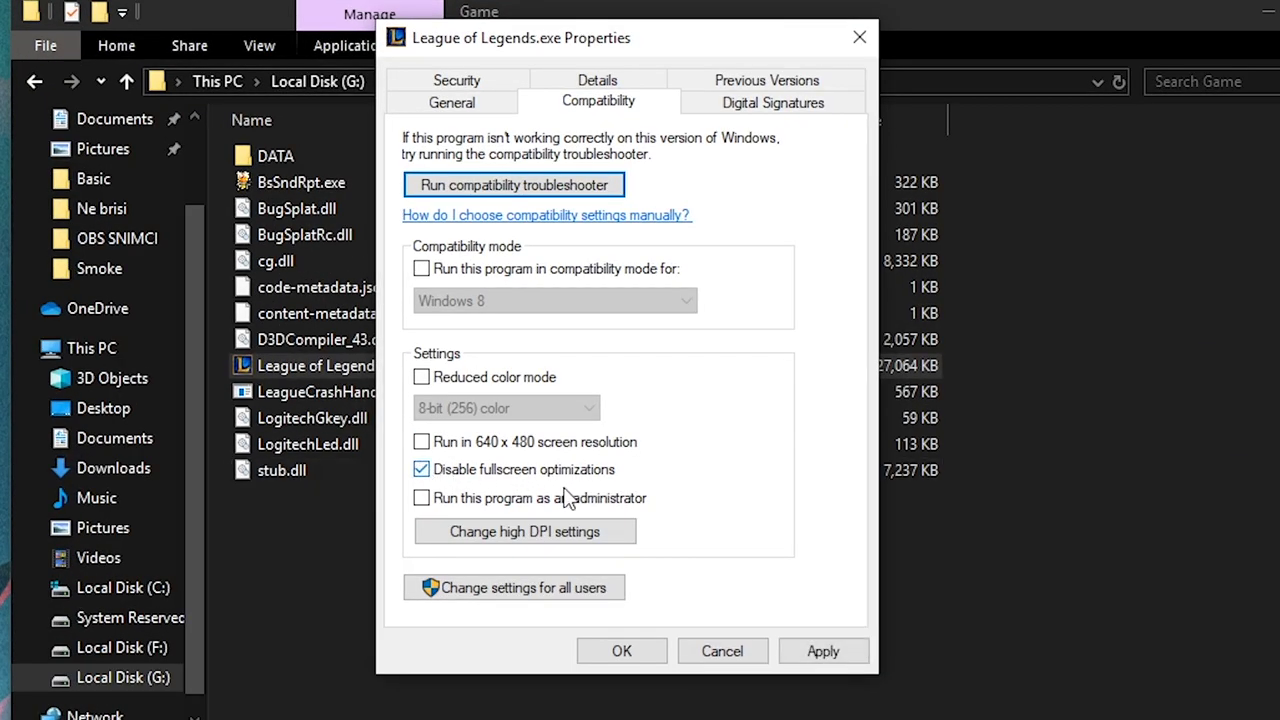
left_click(492, 540)
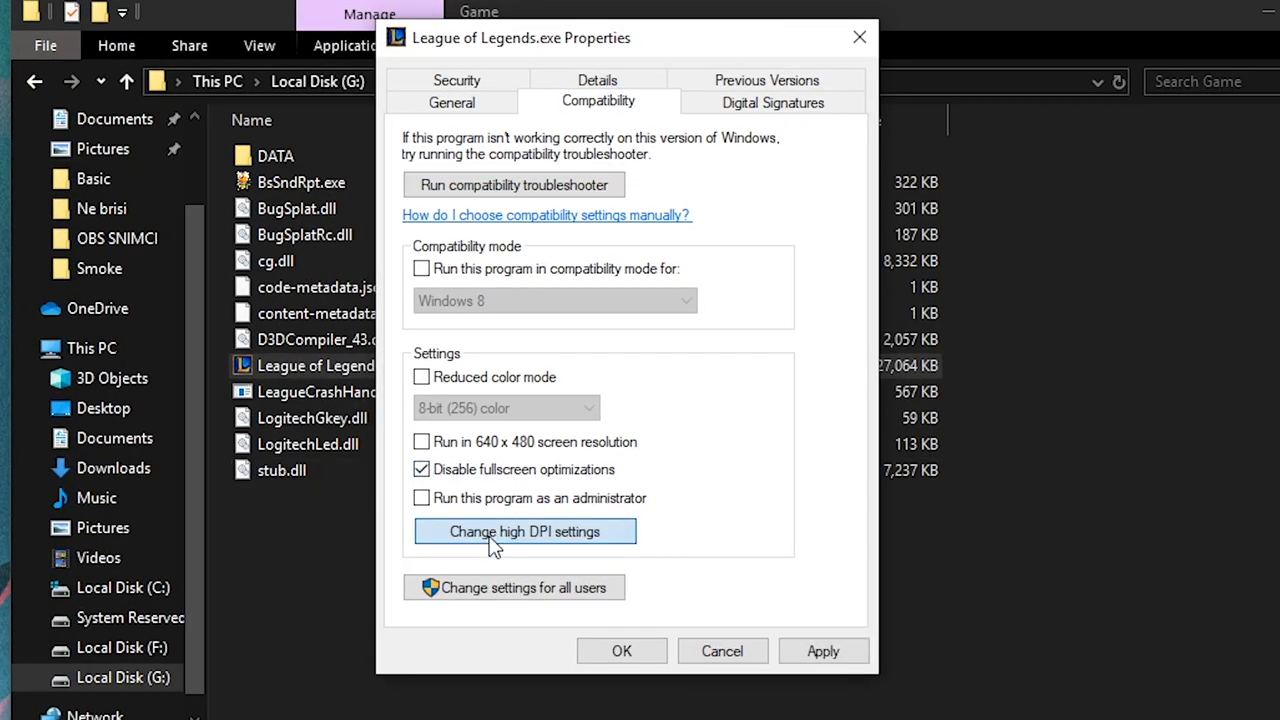
left_click(498, 523)
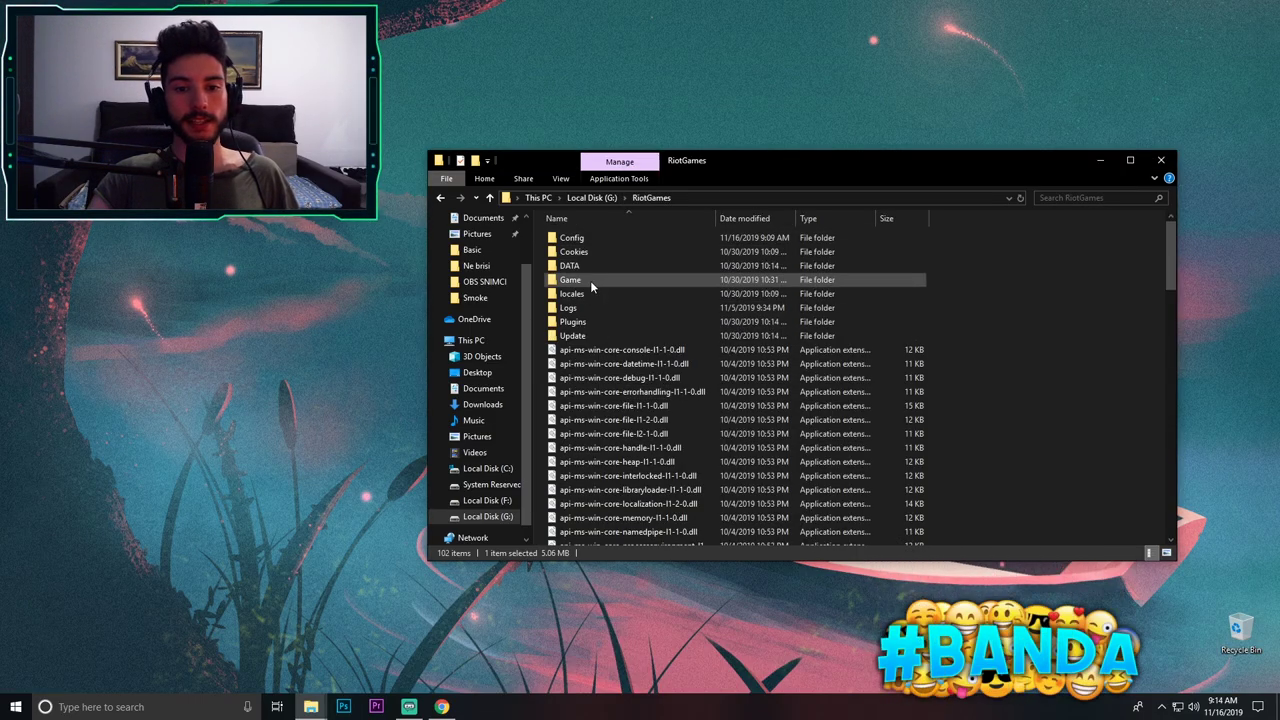
- Find LeagueClient.exe in the RiotGames folder and disable fullscreen optimizations in its compatibility properties
double_click(590, 282)
left_click(659, 199)
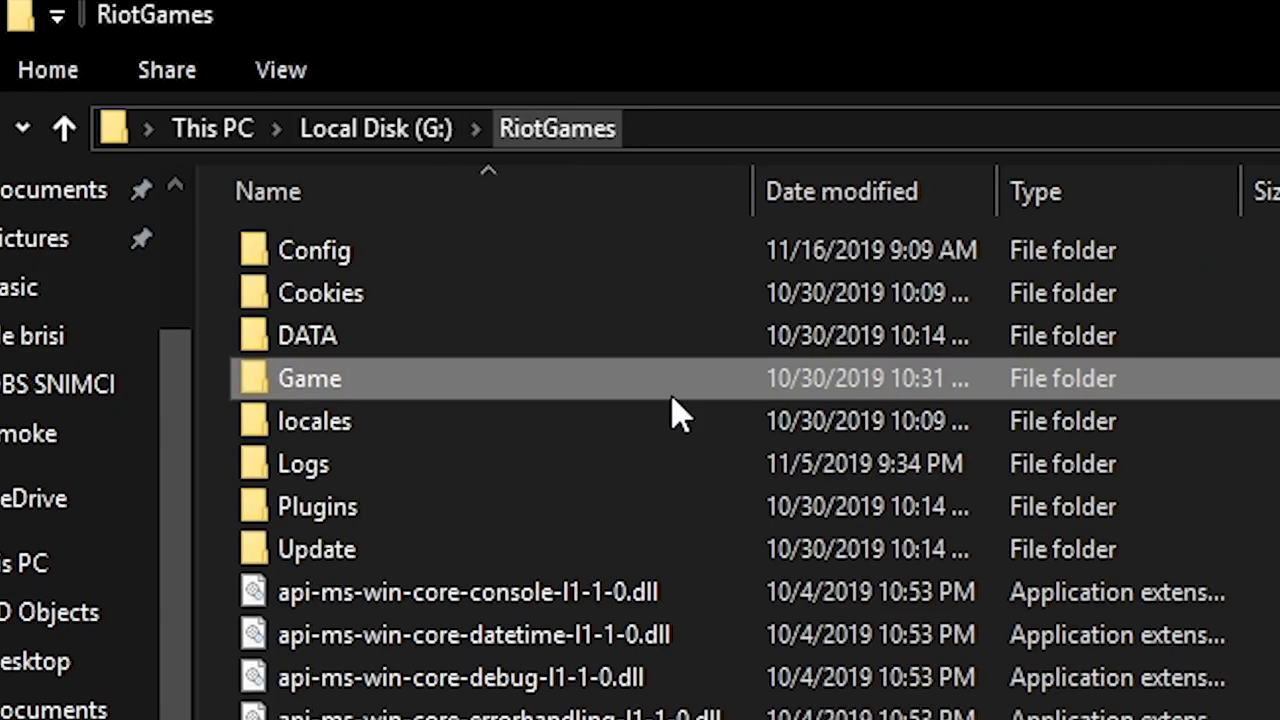
scroll(560, 570, "down", 10)
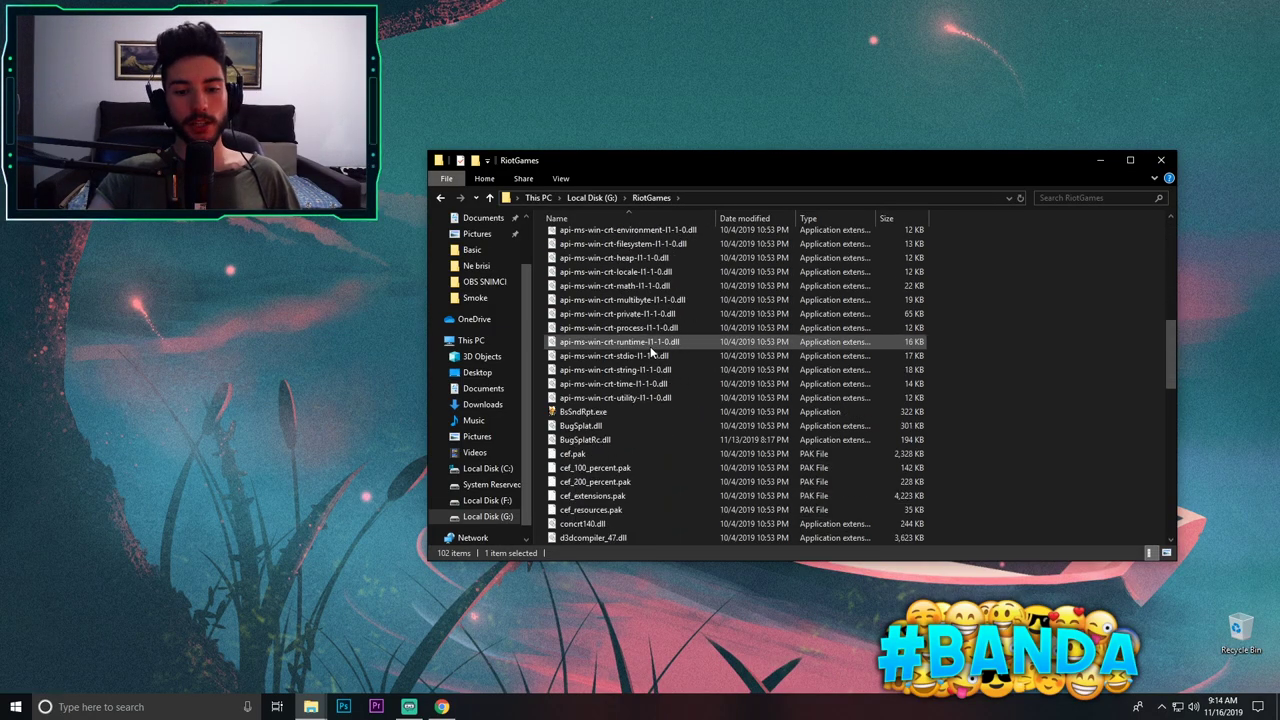
scroll(650, 345, "down", 7)
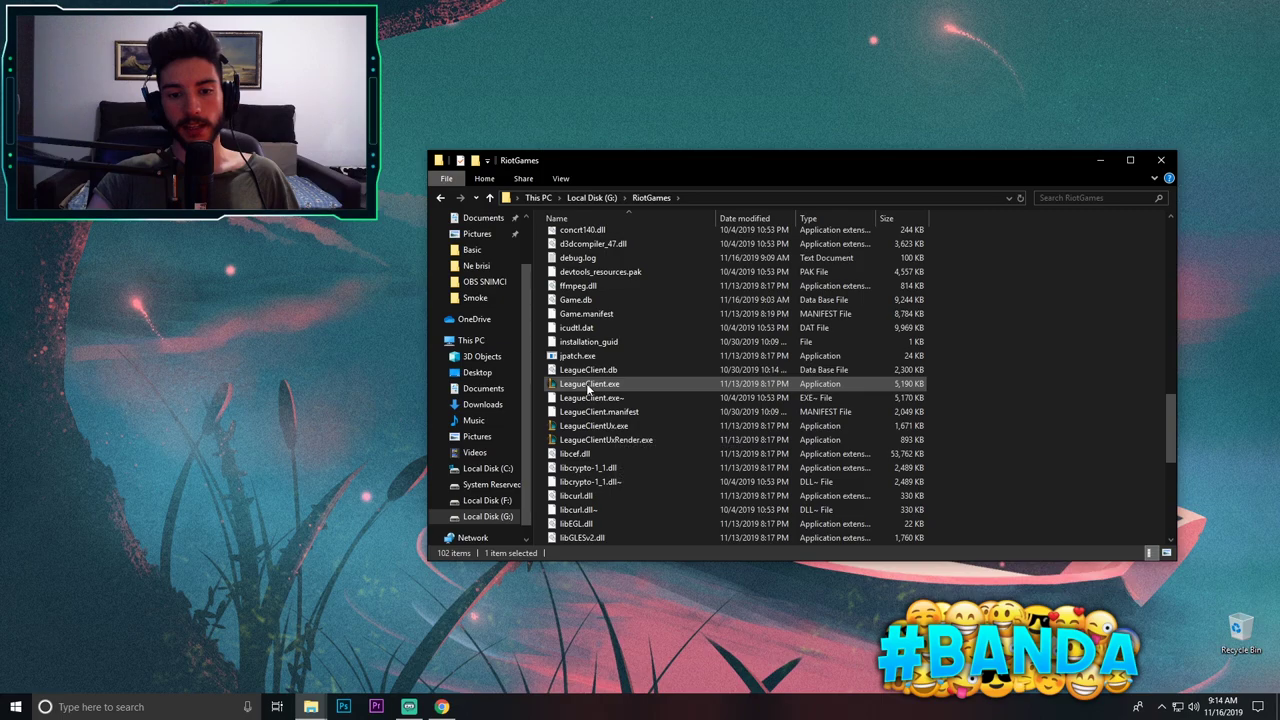
left_click(589, 388)
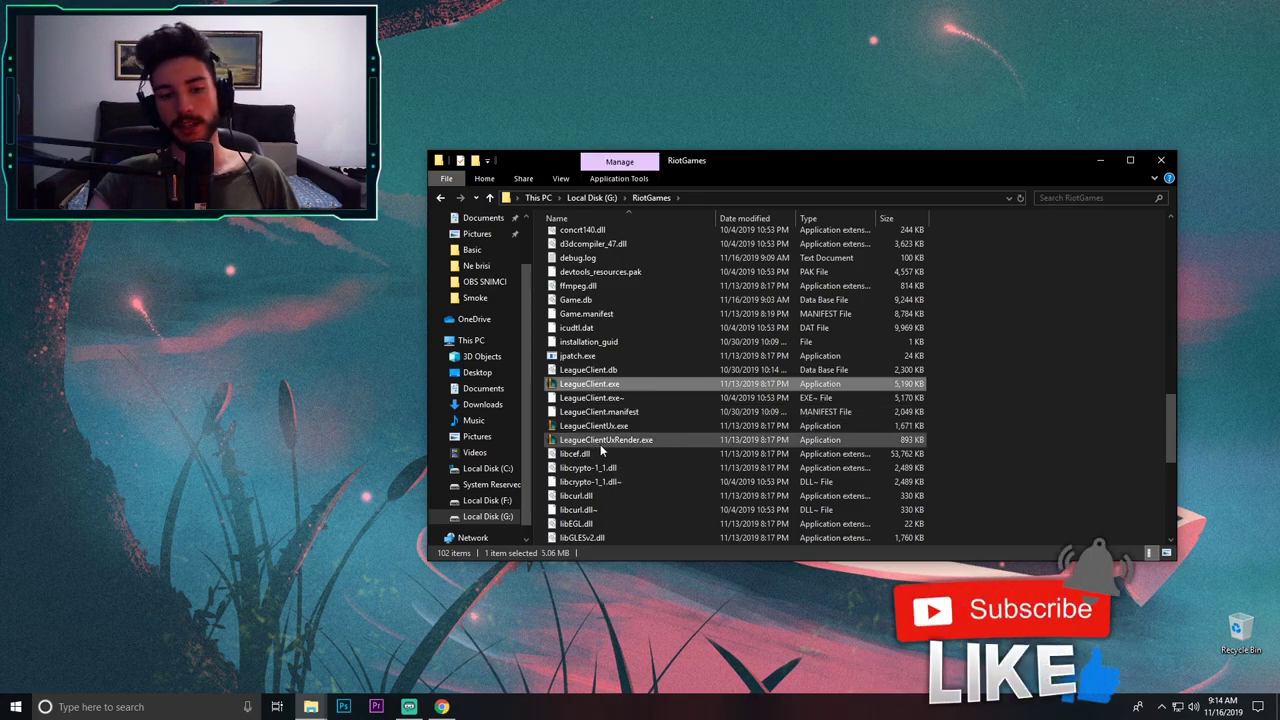
right_click(602, 383)
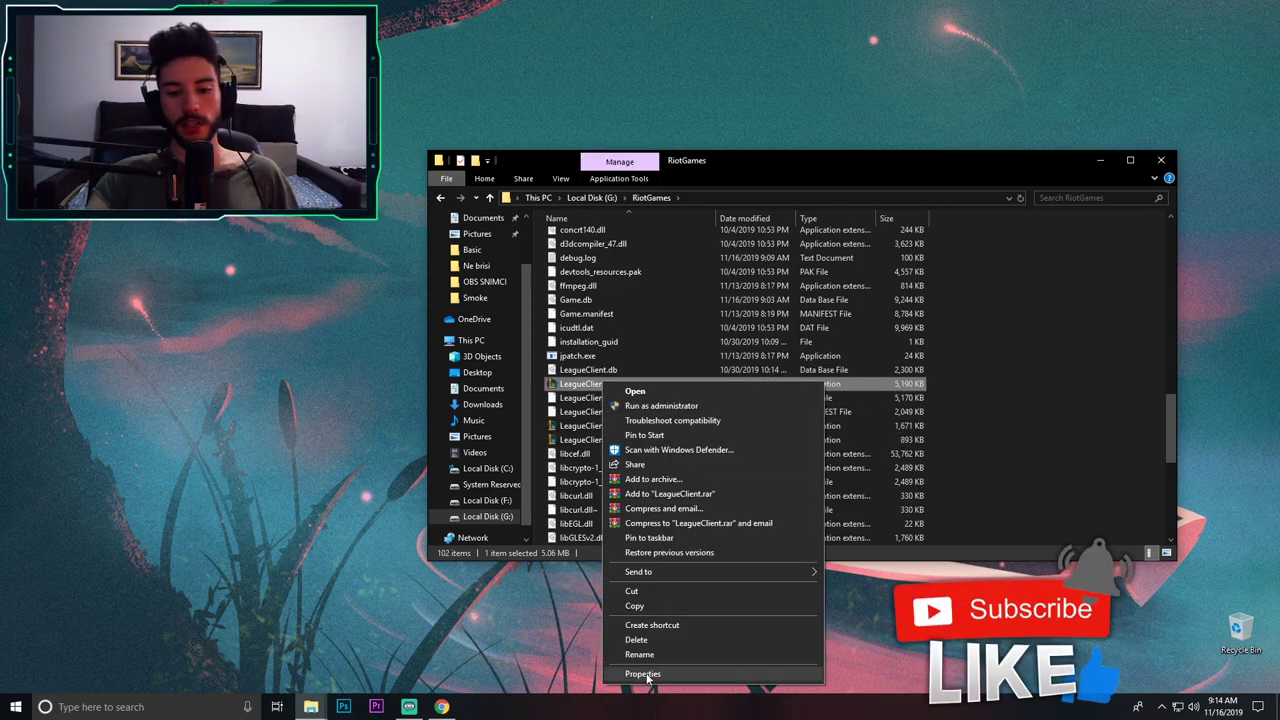
left_click(615, 675)
left_click_drag(717, 350, 695, 225)
left_click(703, 256)
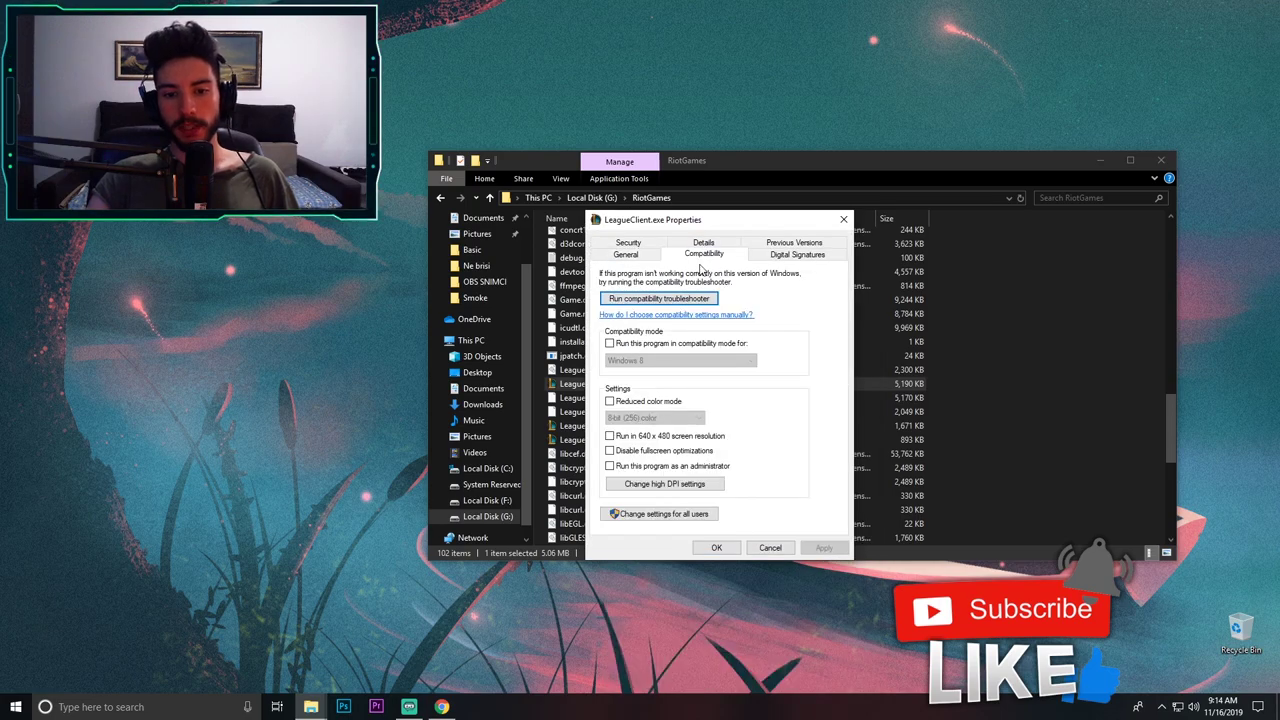
left_click(609, 437)
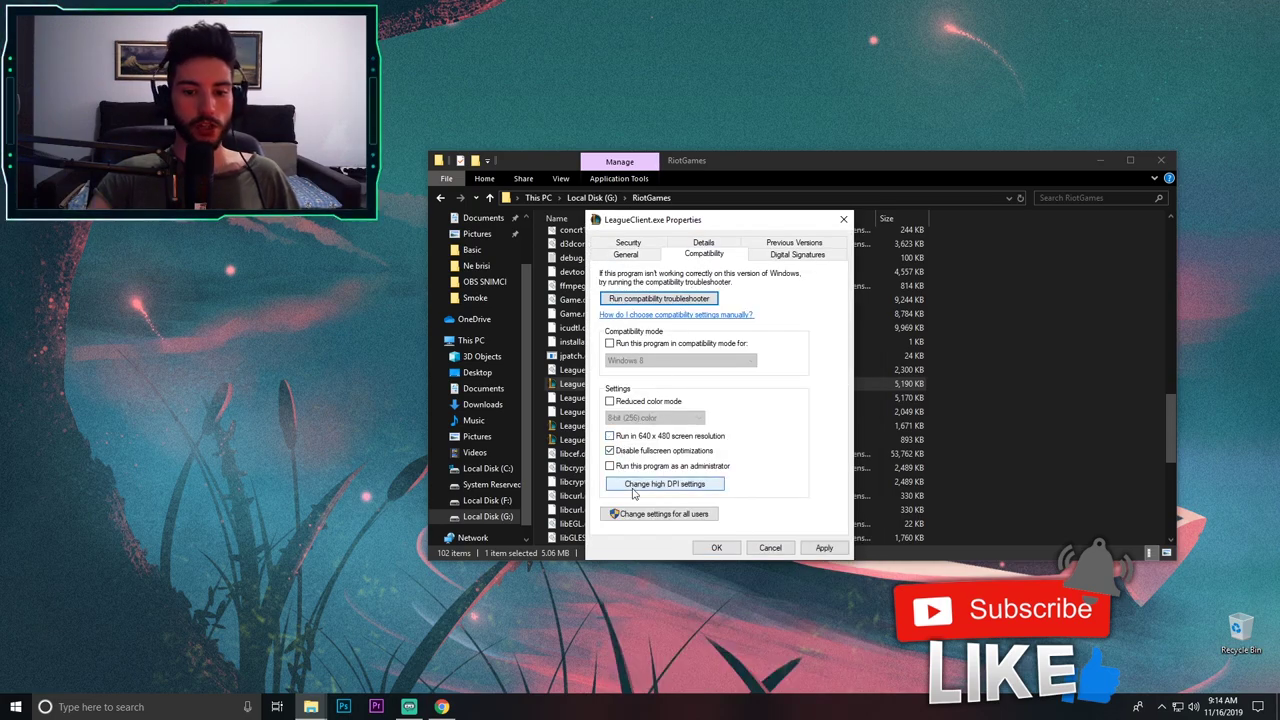
- Try overriding LeagueClient.exe's high DPI scaling with Application, accept the compatibility properties and close the folder
left_click(664, 484)
left_click(656, 481)
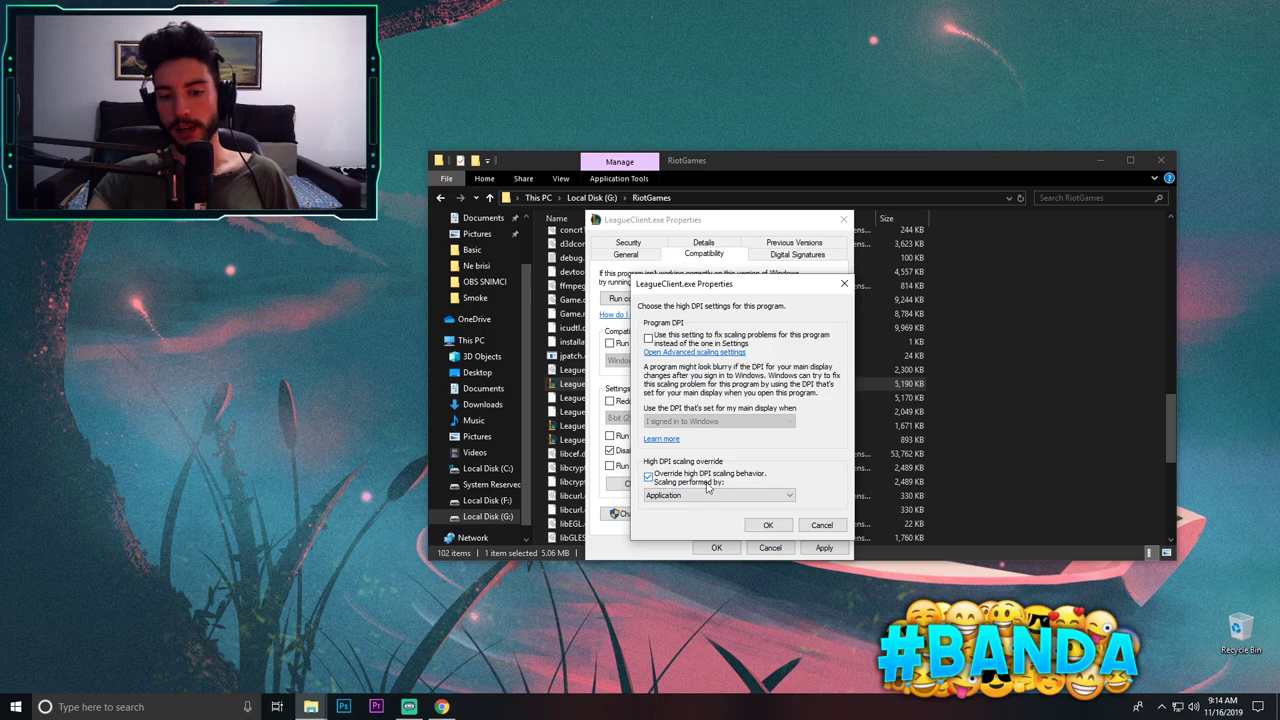
left_click(845, 287)
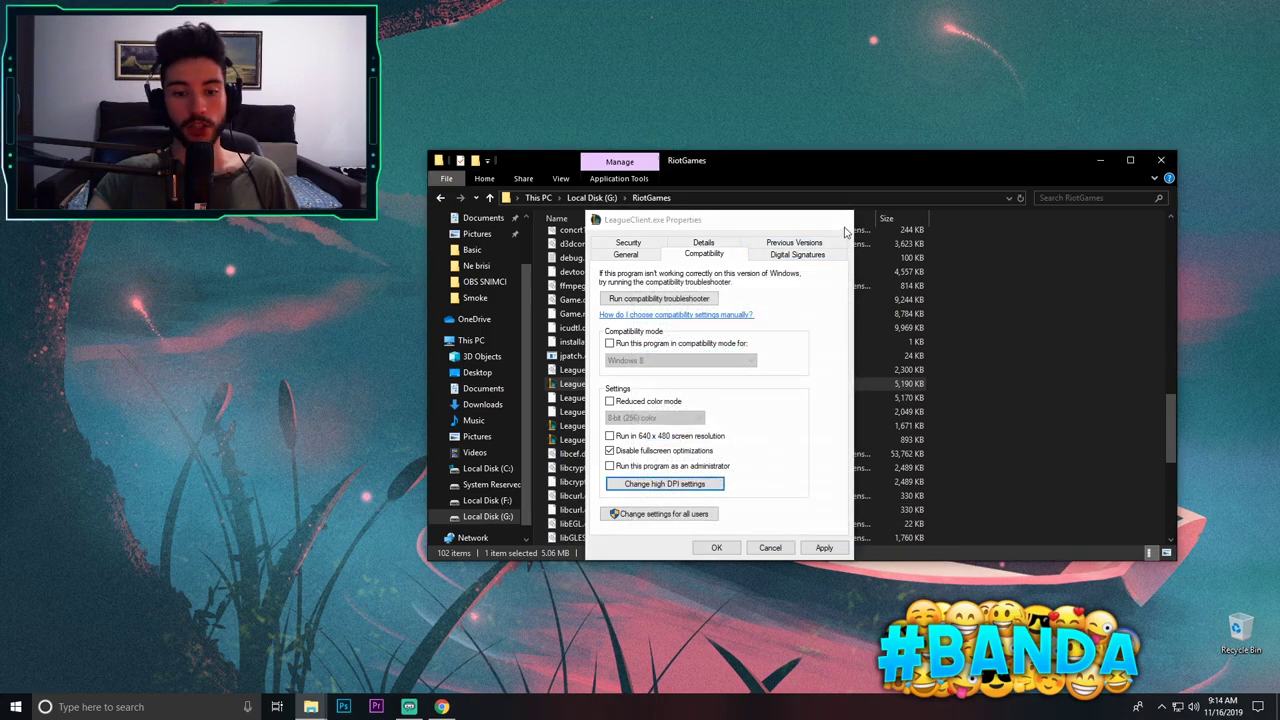
left_click(716, 547)
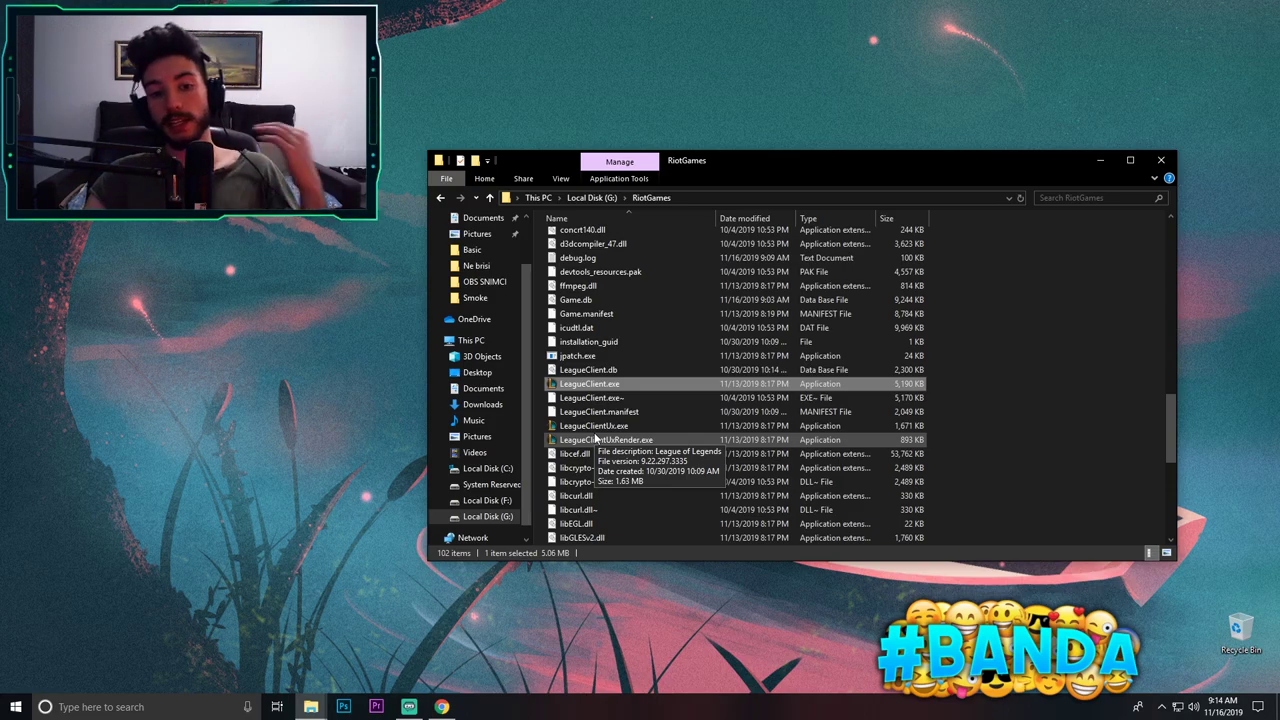
left_click(1160, 160)
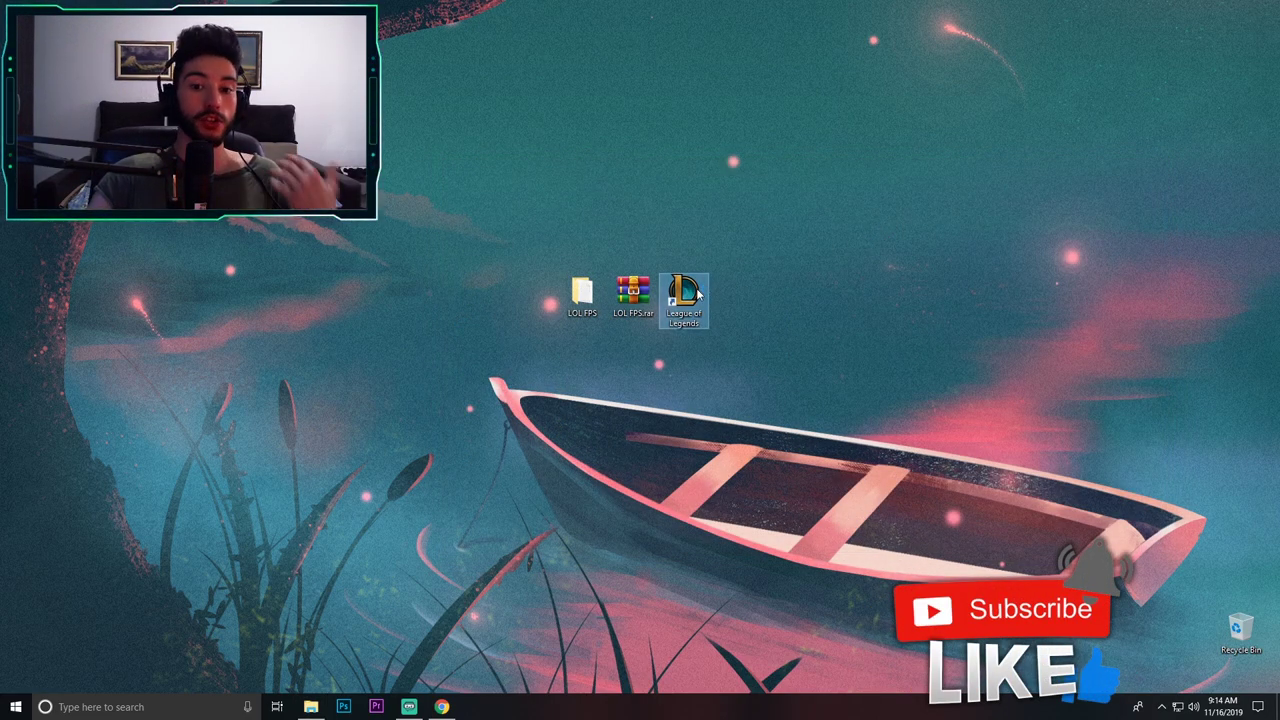
- Launch the League of Legends client from the desktop and look through the in-game Game settings
double_click(684, 295)
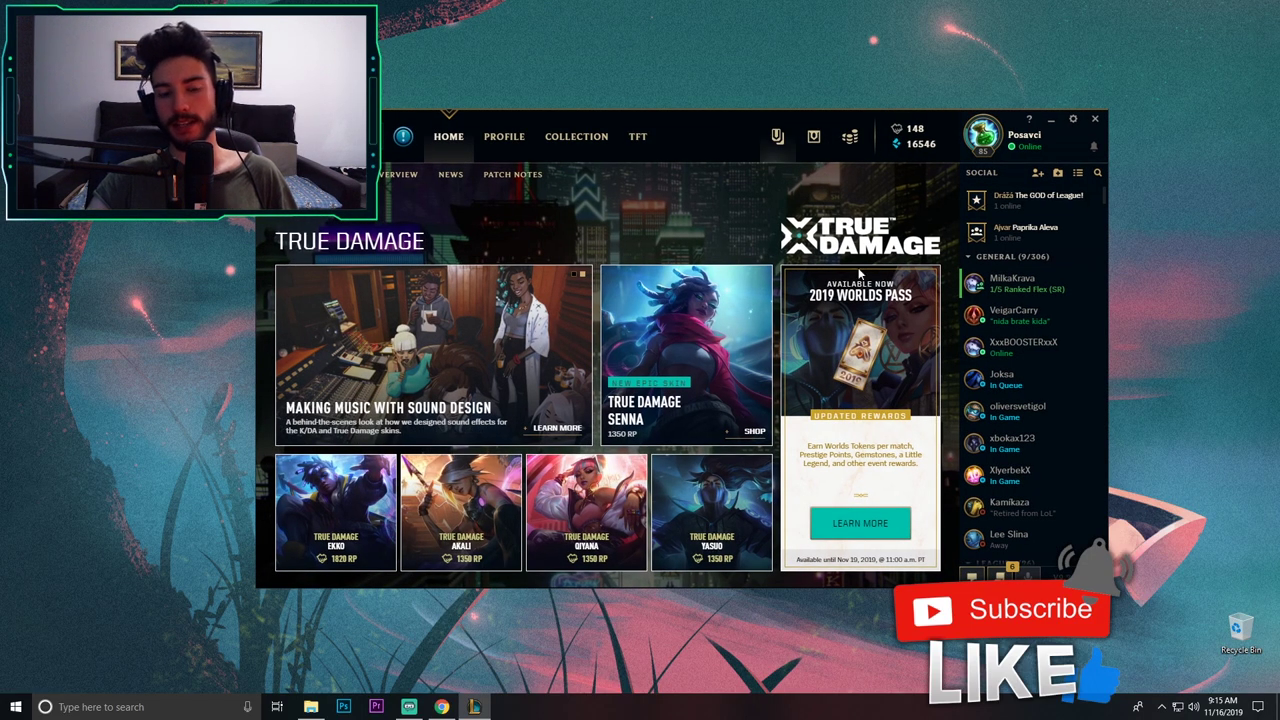
left_click(1073, 120)
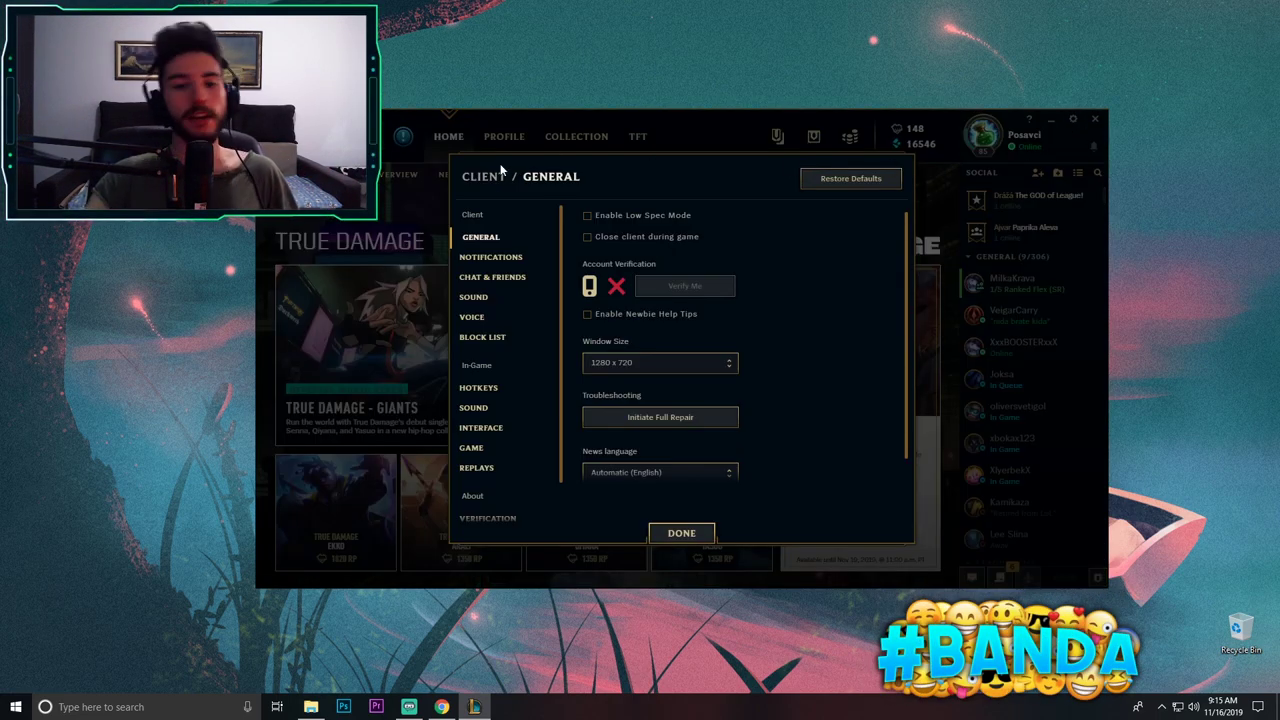
left_click(488, 449)
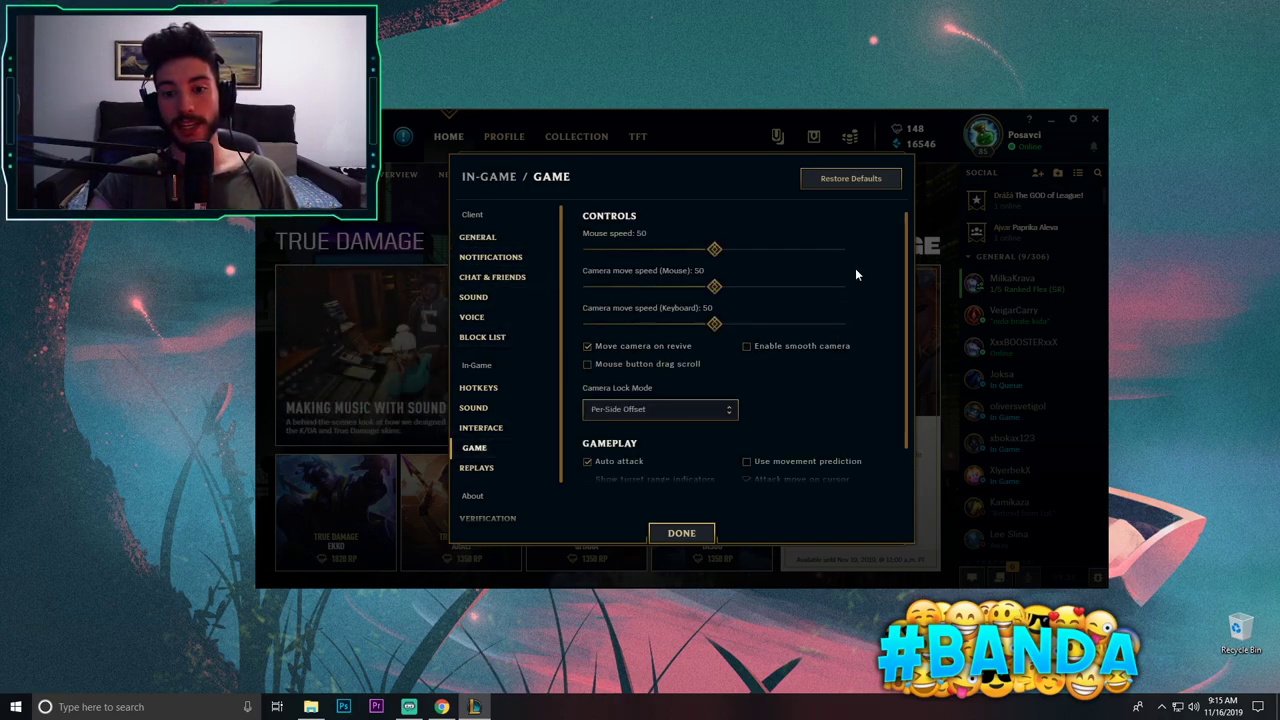
scroll(855, 268, "down", 1)
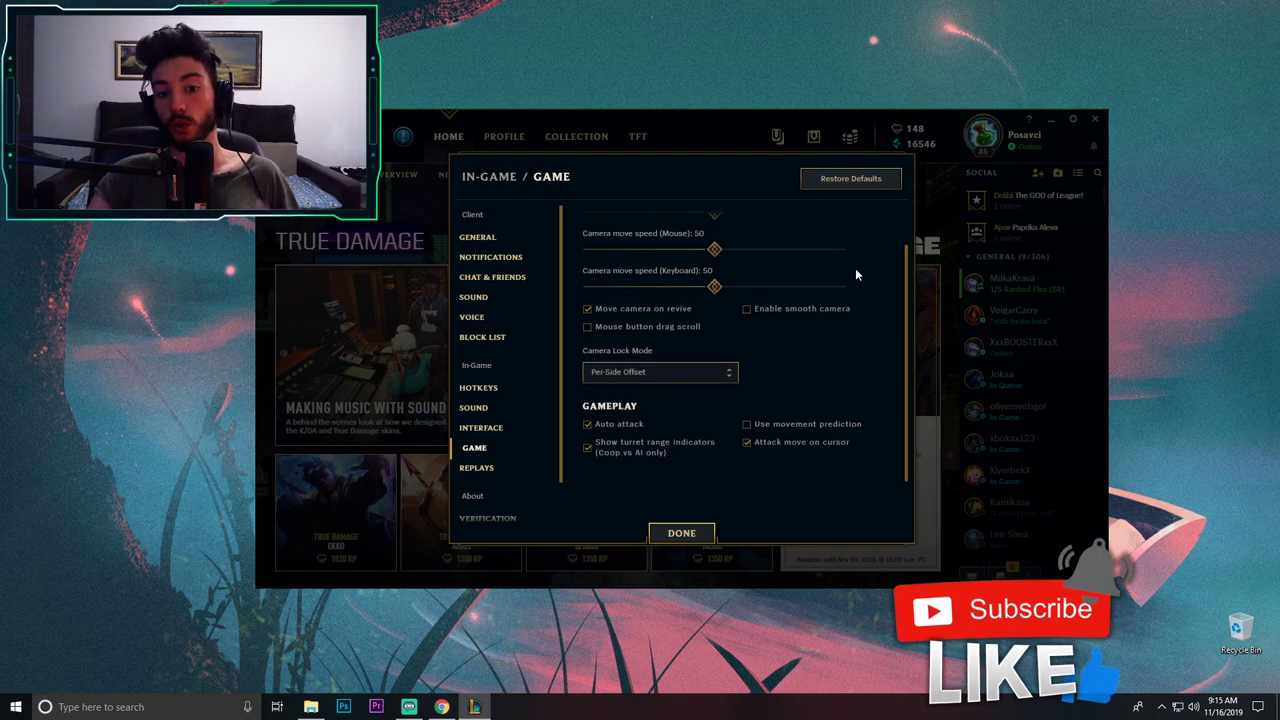
scroll(855, 268, "up", 1)
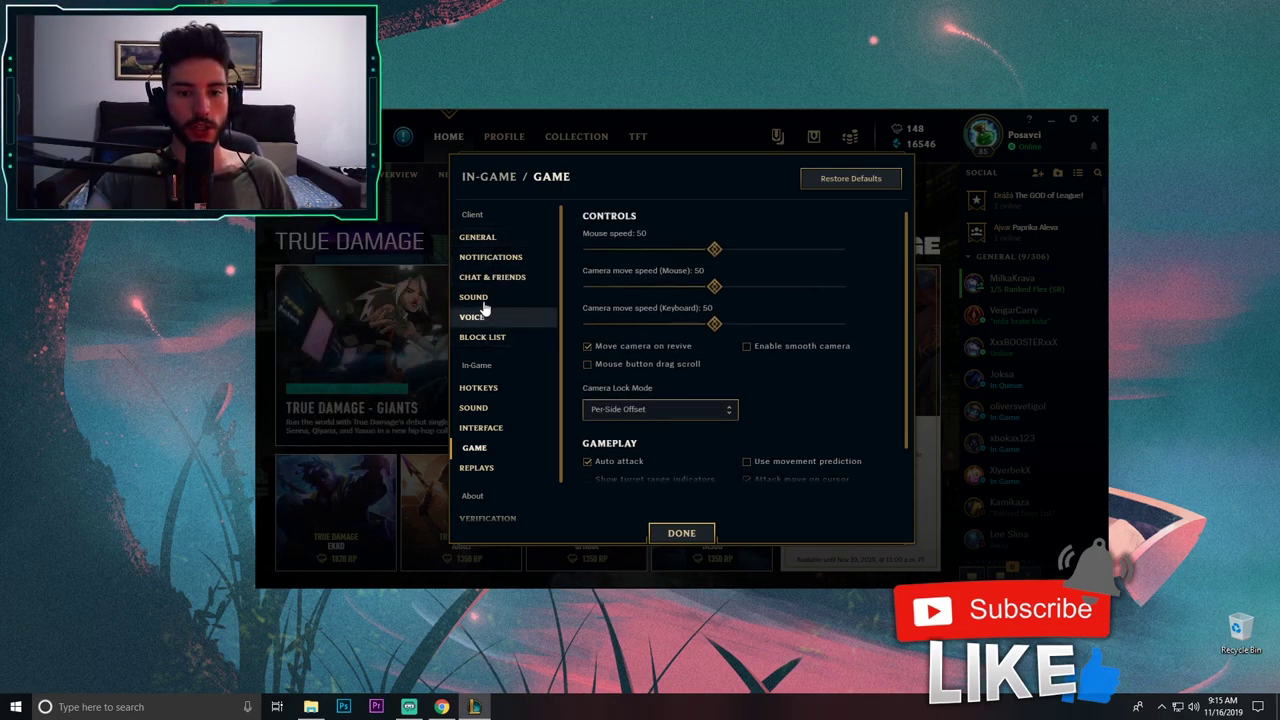
- Try Enable Low Spec Mode and Close client during game in the client's General settings and switch both options off again
left_click(477, 237)
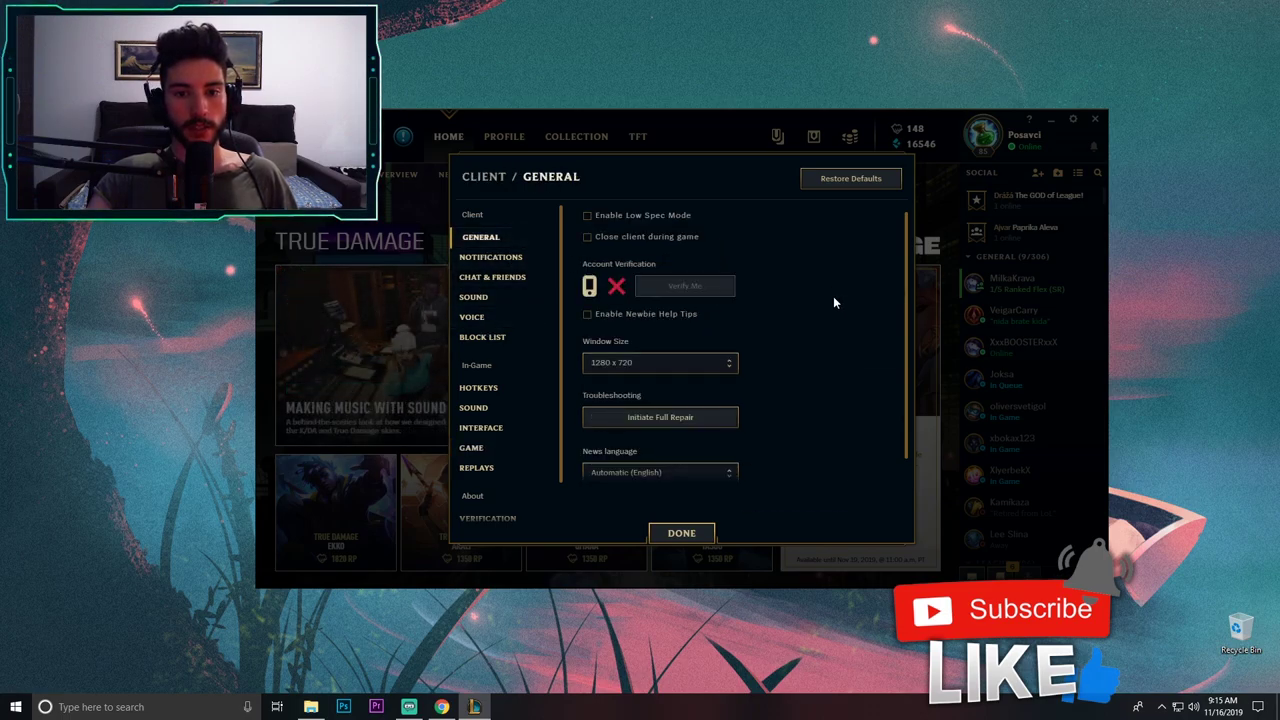
left_click(641, 217)
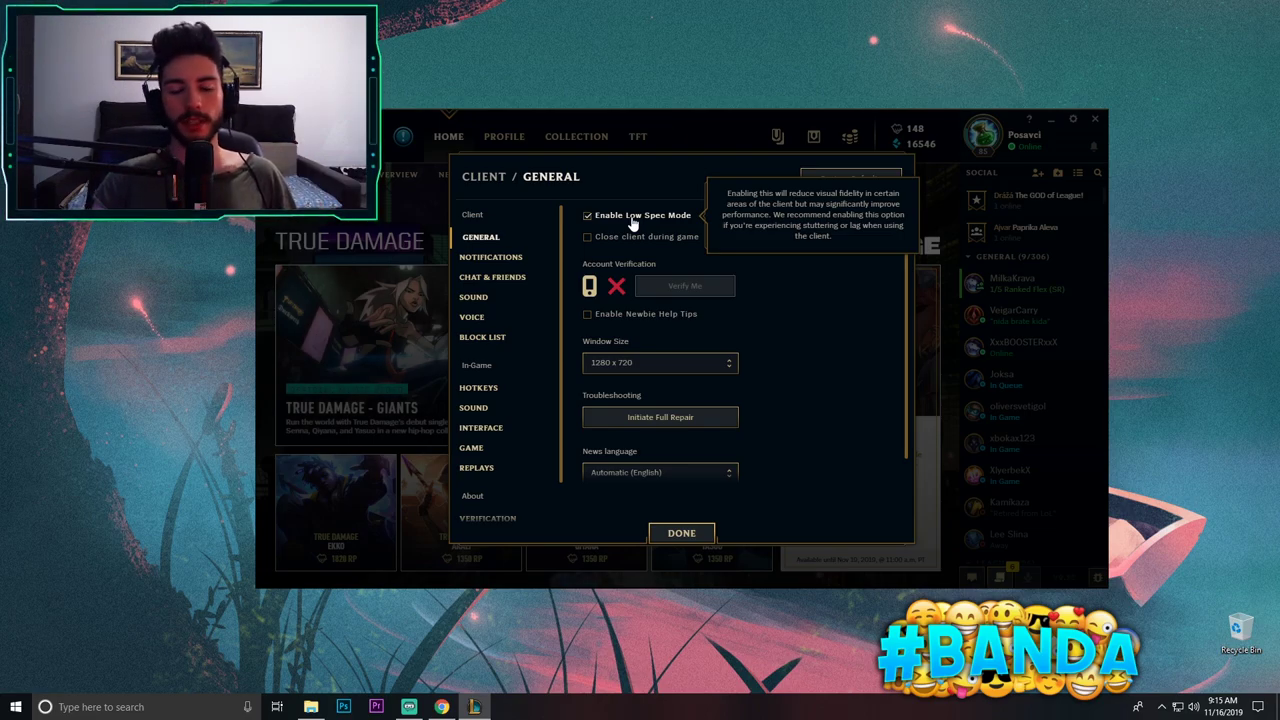
left_click(615, 237)
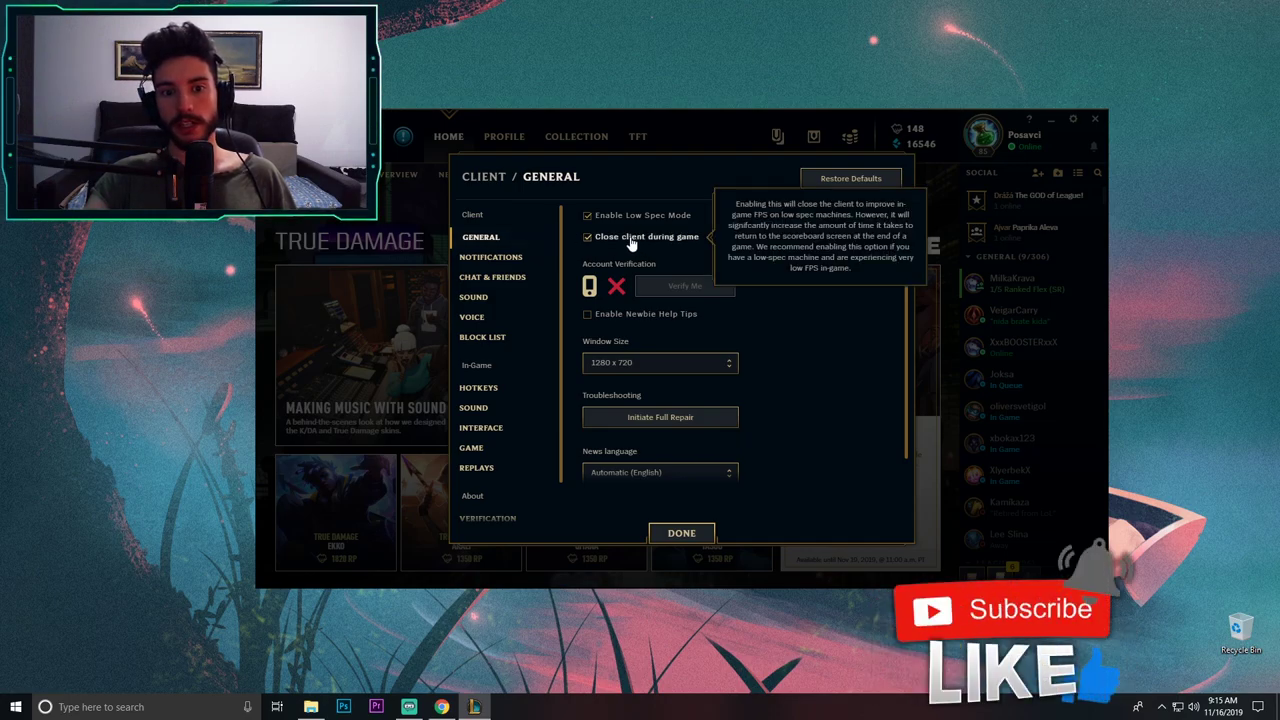
left_click(631, 240)
left_click(606, 214)
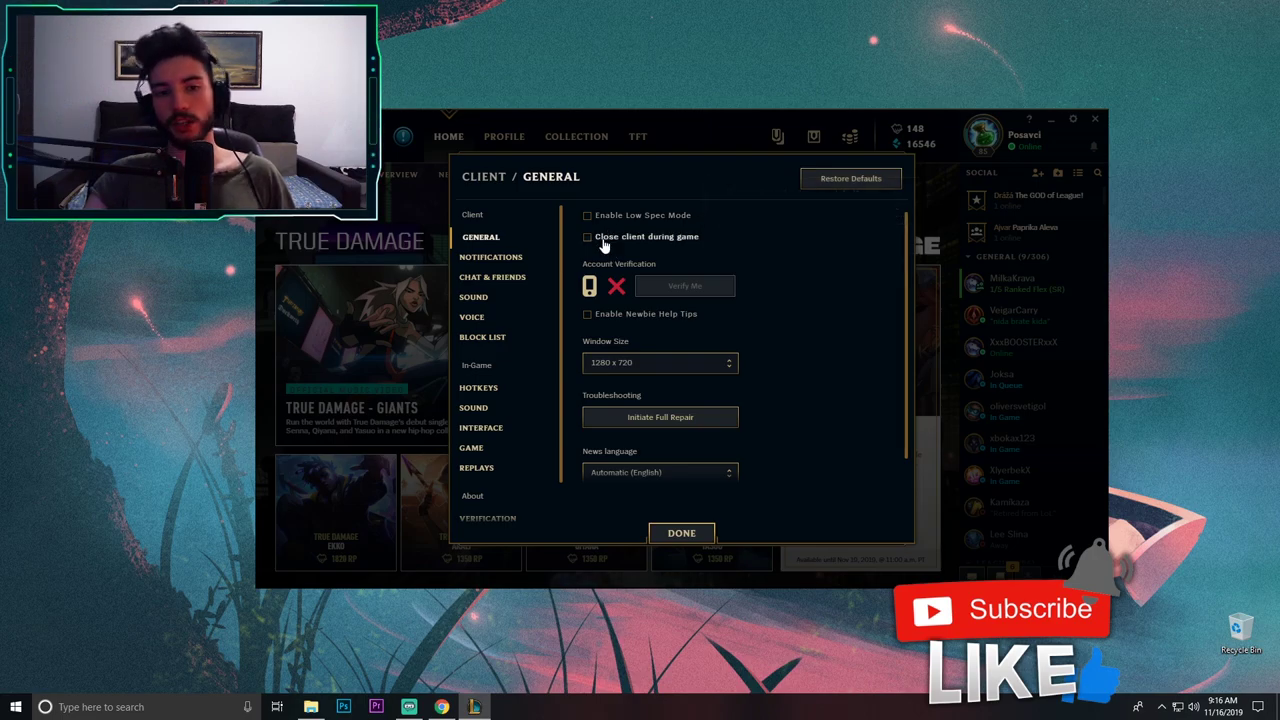
- Finish the client settings and exit the League of Legends client to the desktop
left_click(681, 533)
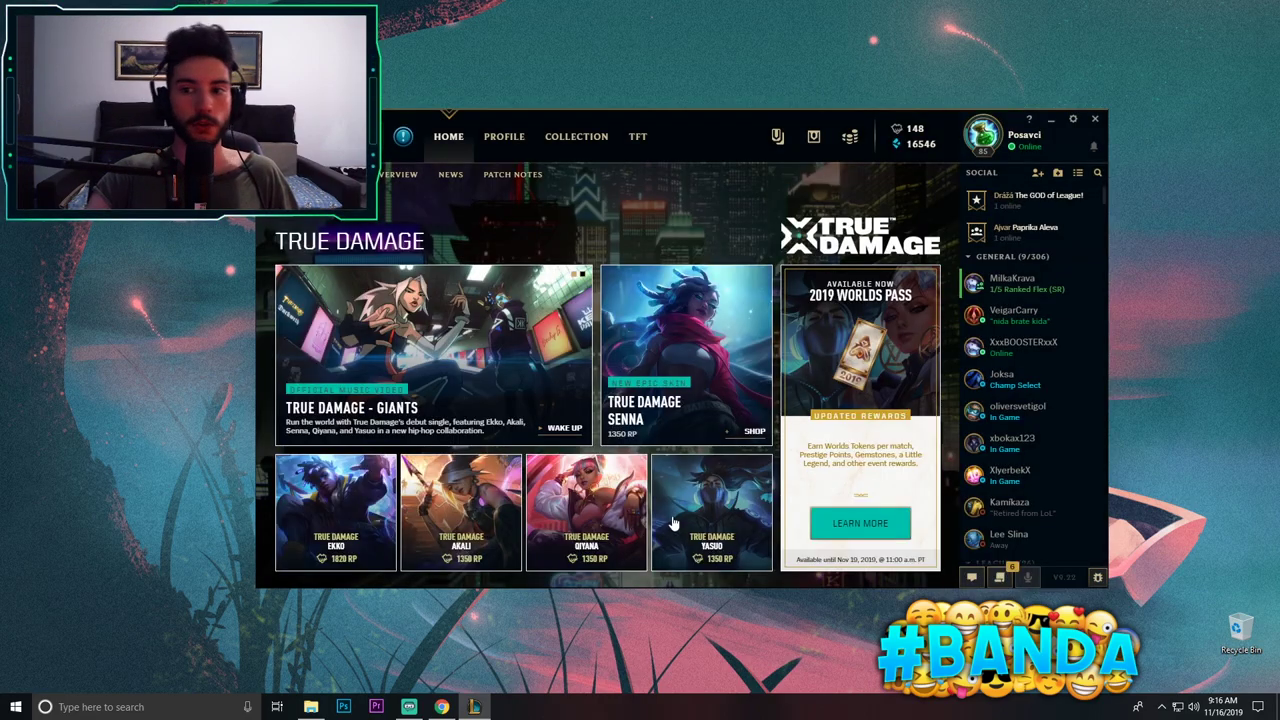
left_click(1094, 118)
left_click(640, 373)
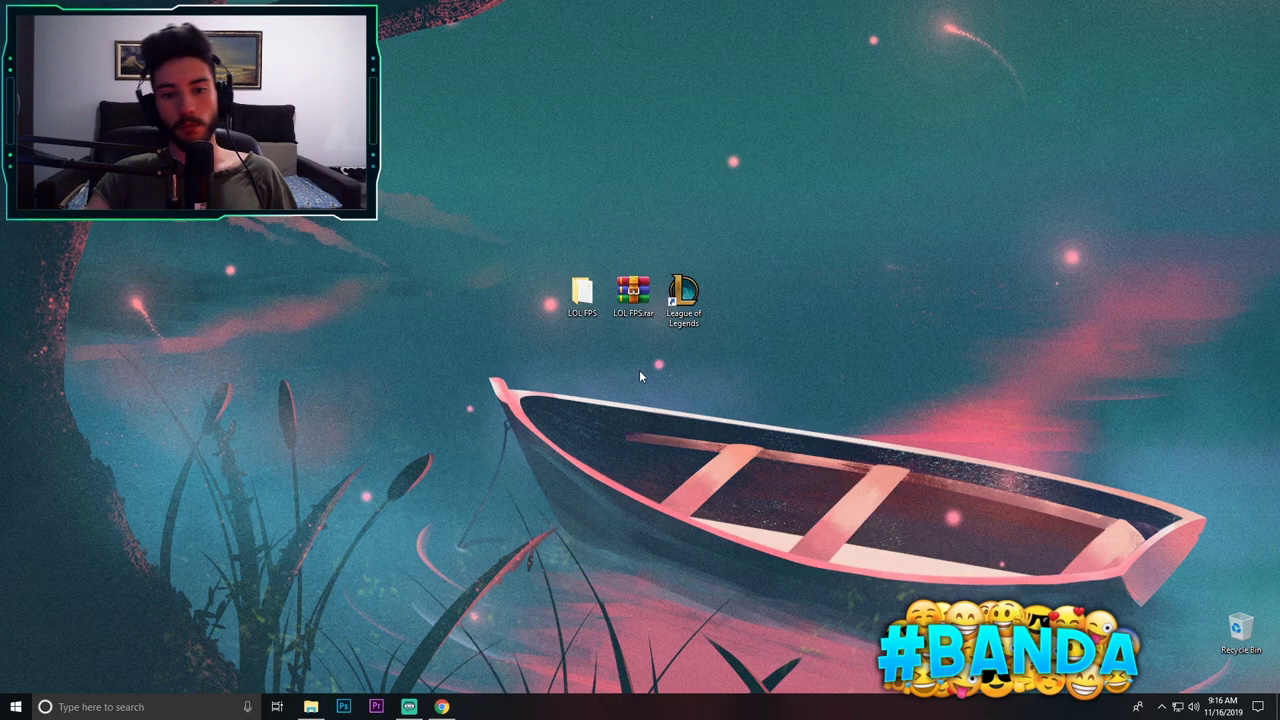
- Open the Low preset folder inside the config folder of the LOL FPS pack on the desktop
double_click(583, 297)
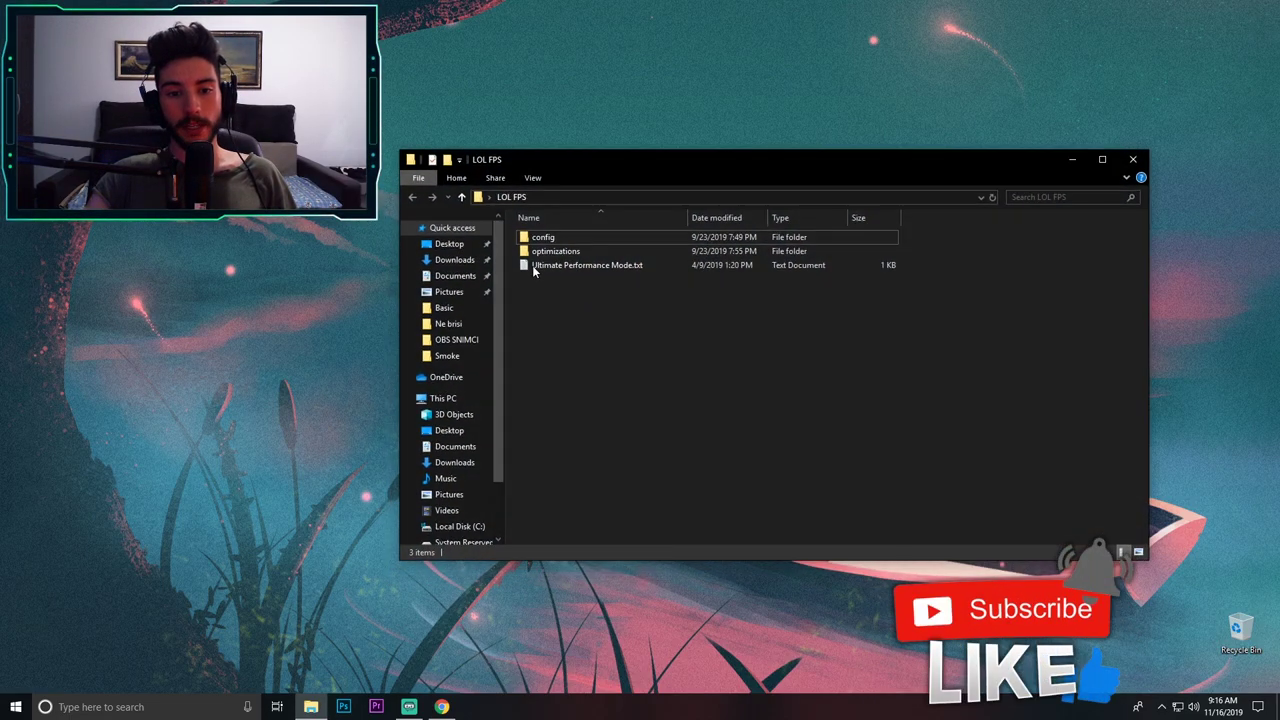
double_click(545, 237)
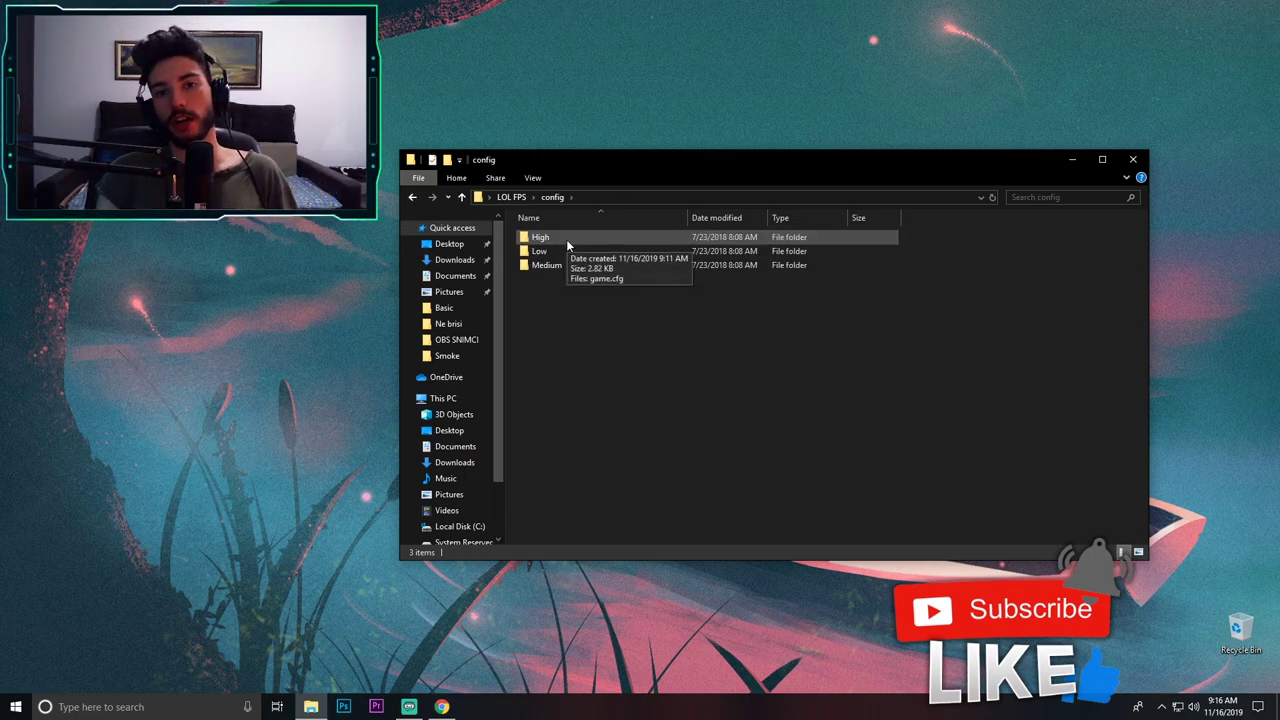
left_click_drag(566, 244, 589, 305)
left_click(606, 334)
left_click(540, 238)
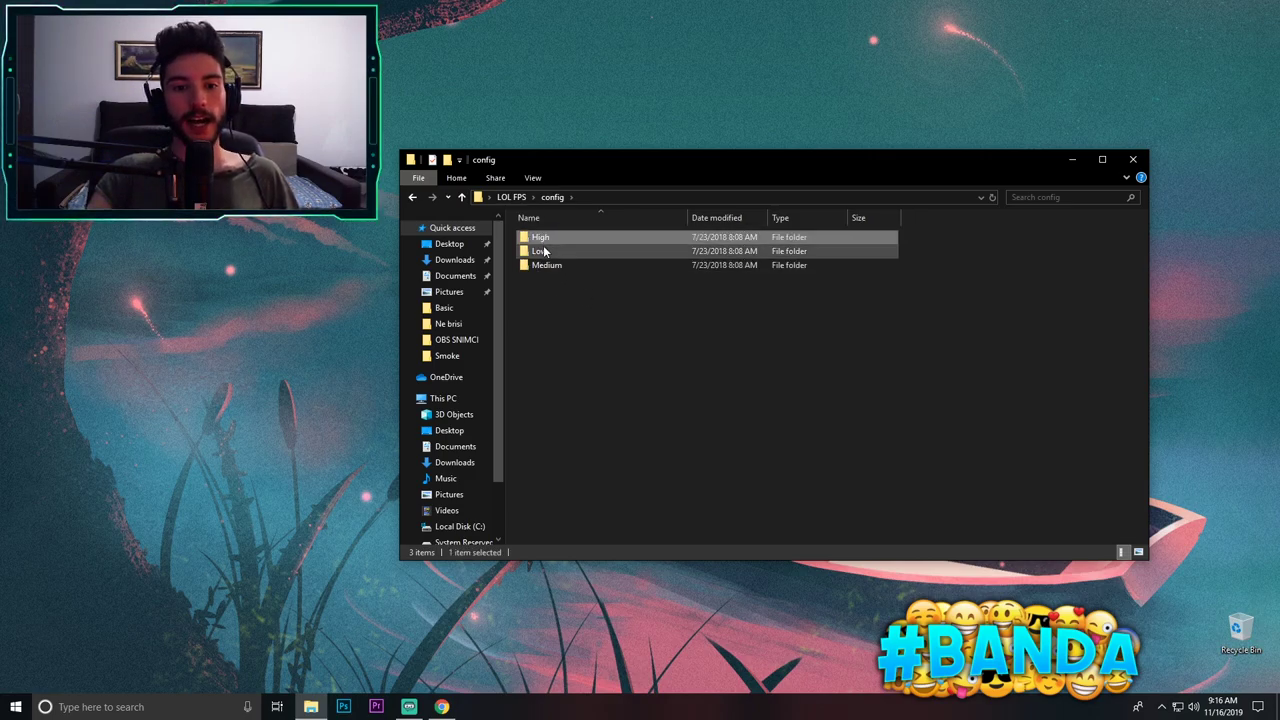
left_click(547, 266)
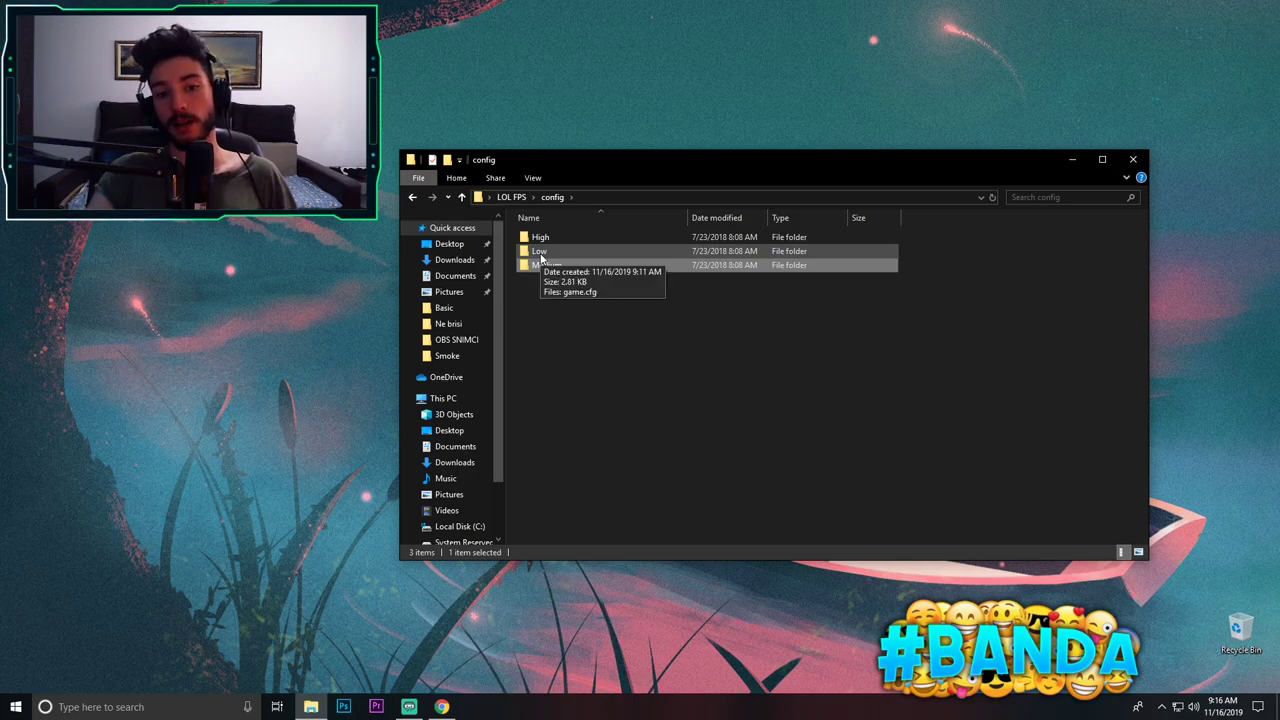
double_click(540, 252)
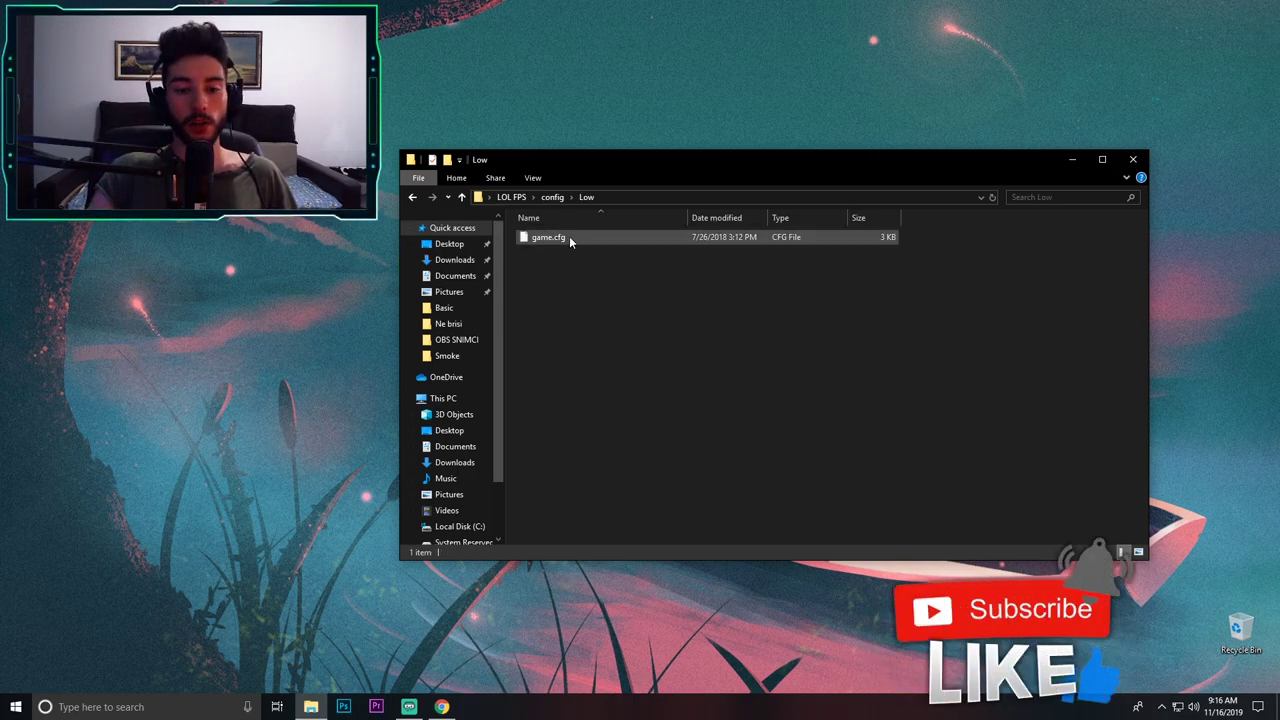